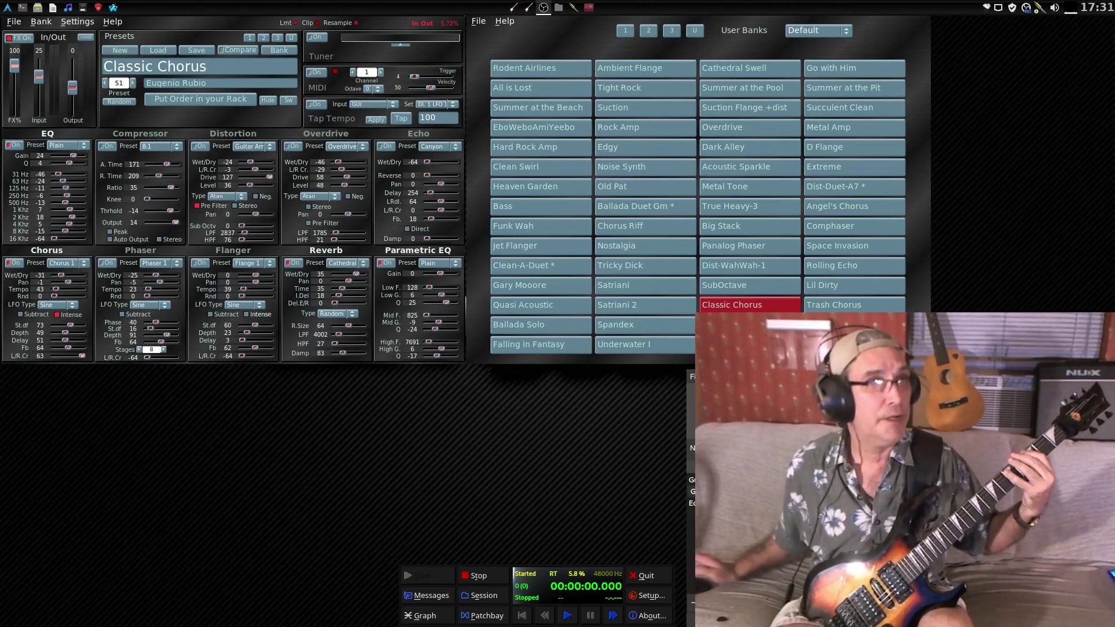
Step: Bypass every effect in the Classic Chorus rack with the FX On button
click(19, 38)
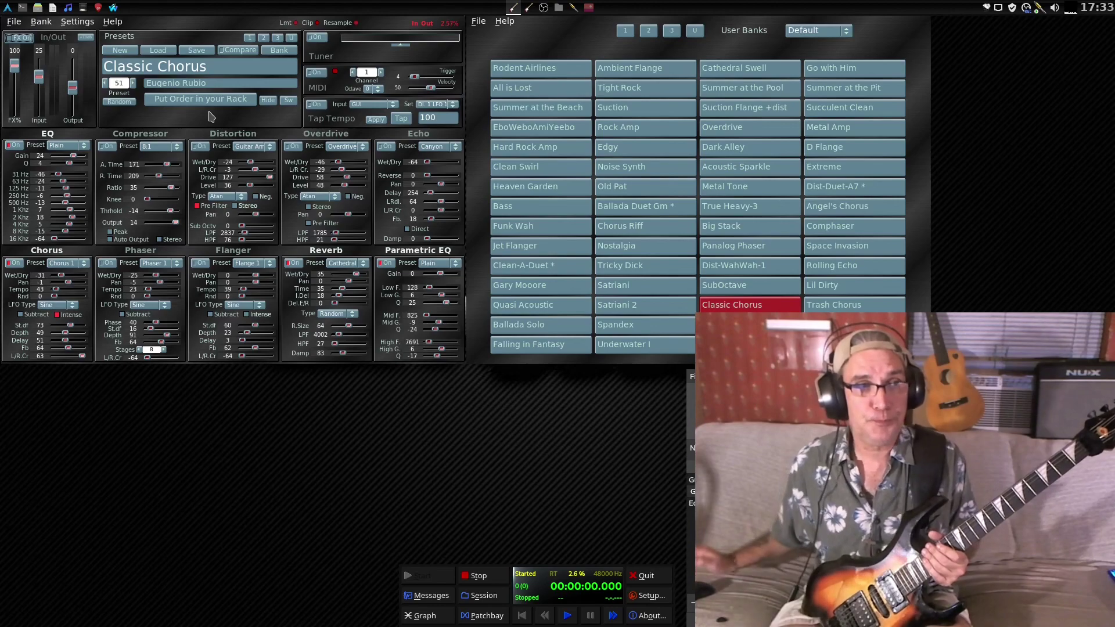
Step: Browse the Put Order in your Rack effects list, then cancel, keeping the EQ-to-Parametric EQ order
click(222, 103)
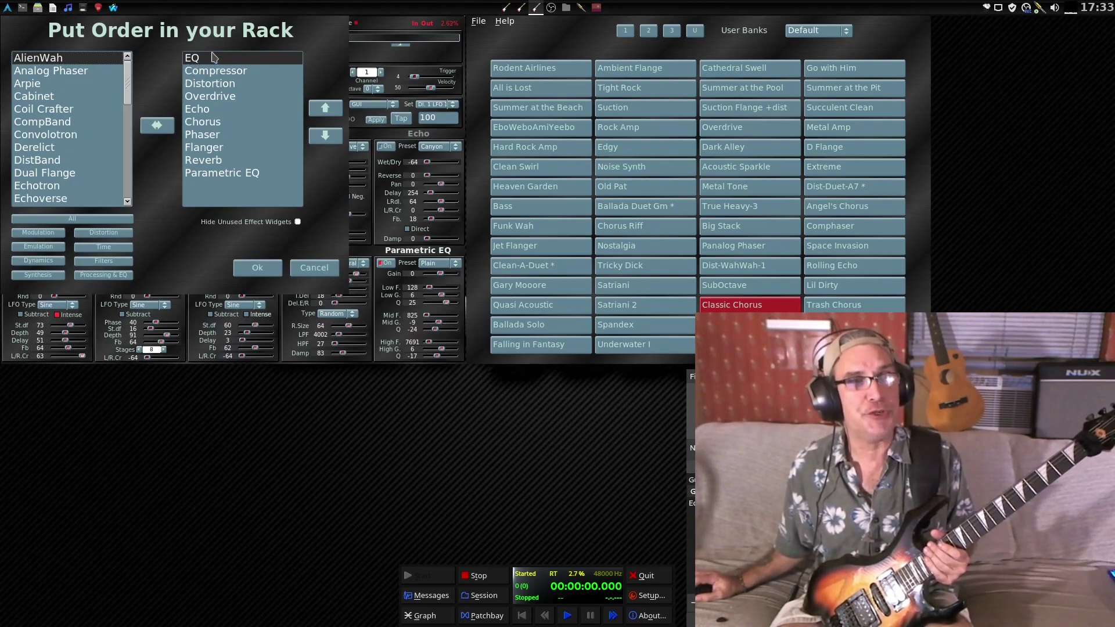
scroll(60, 110, down, 10)
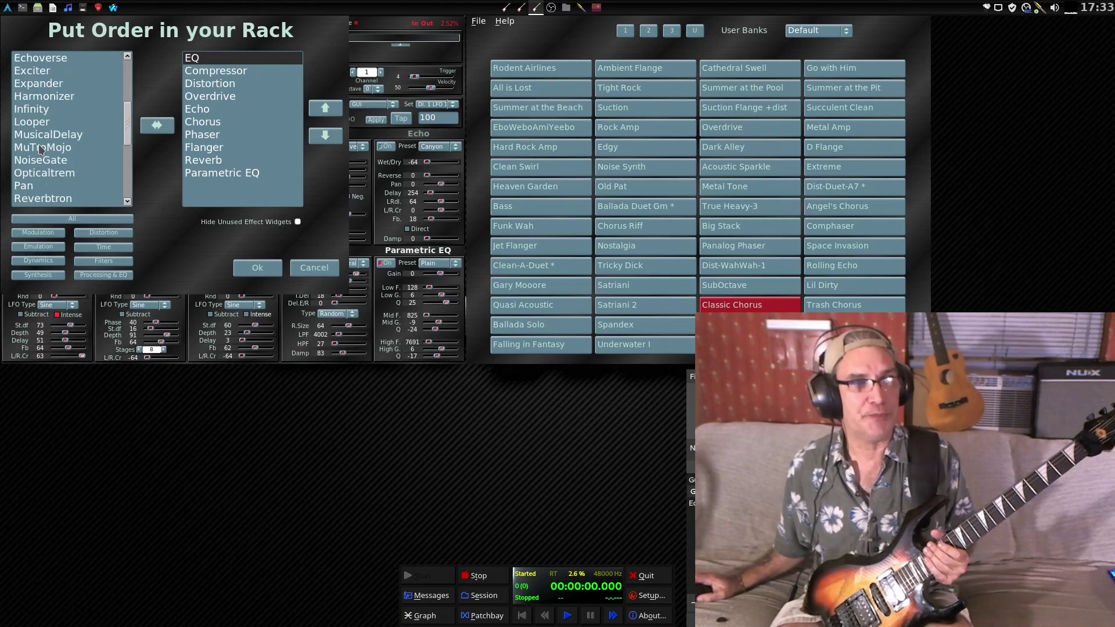
scroll(40, 150, up, 10)
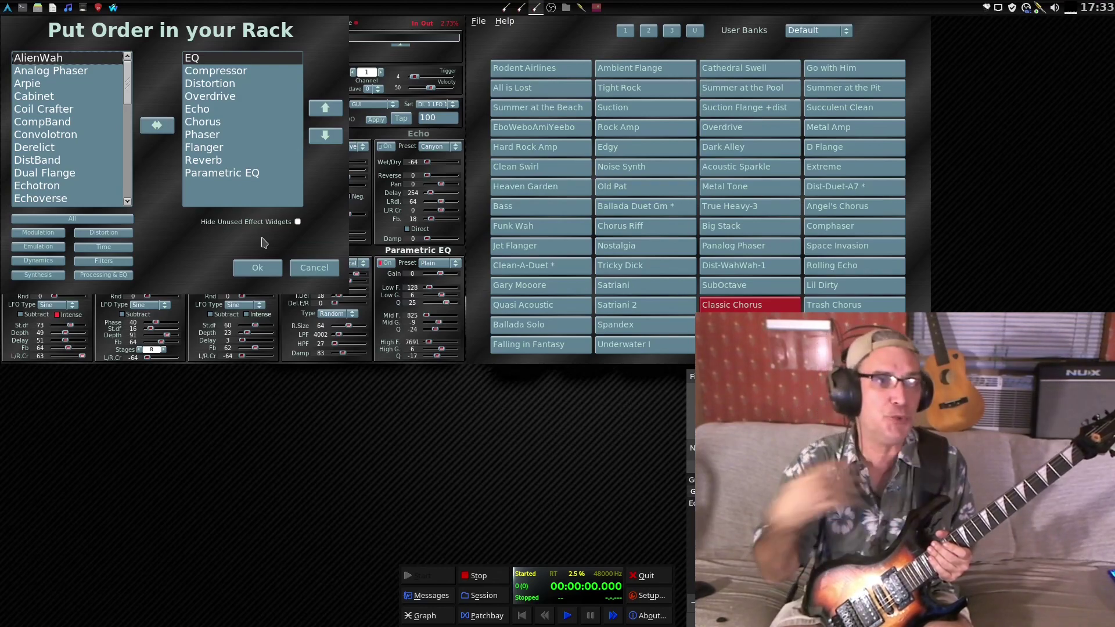
click(336, 272)
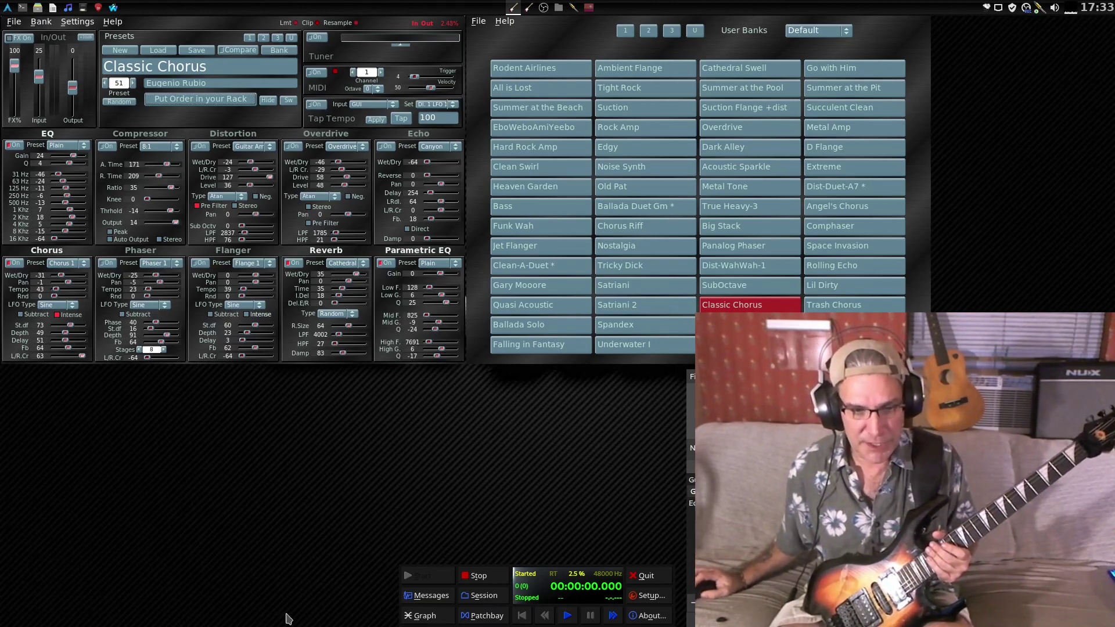
Step: Show QjackCtl's JACK graph with system capture feeding rakarrack and its outputs routed onward
click(424, 616)
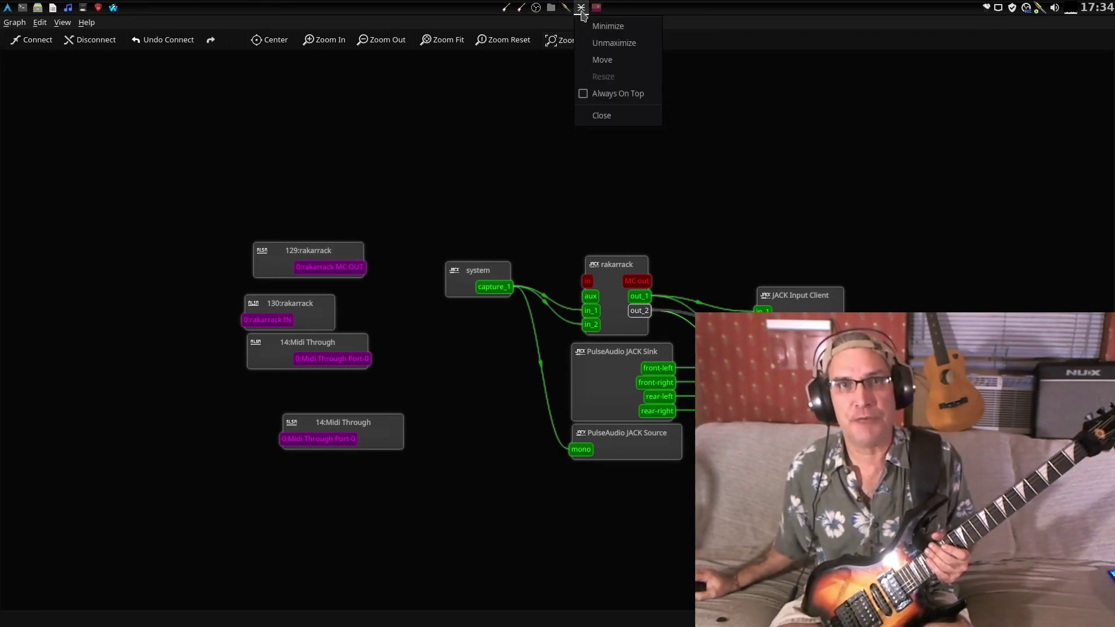
Step: Close the QjackCtl connection graph and switch Rakarrack's effects rack back on
click(604, 115)
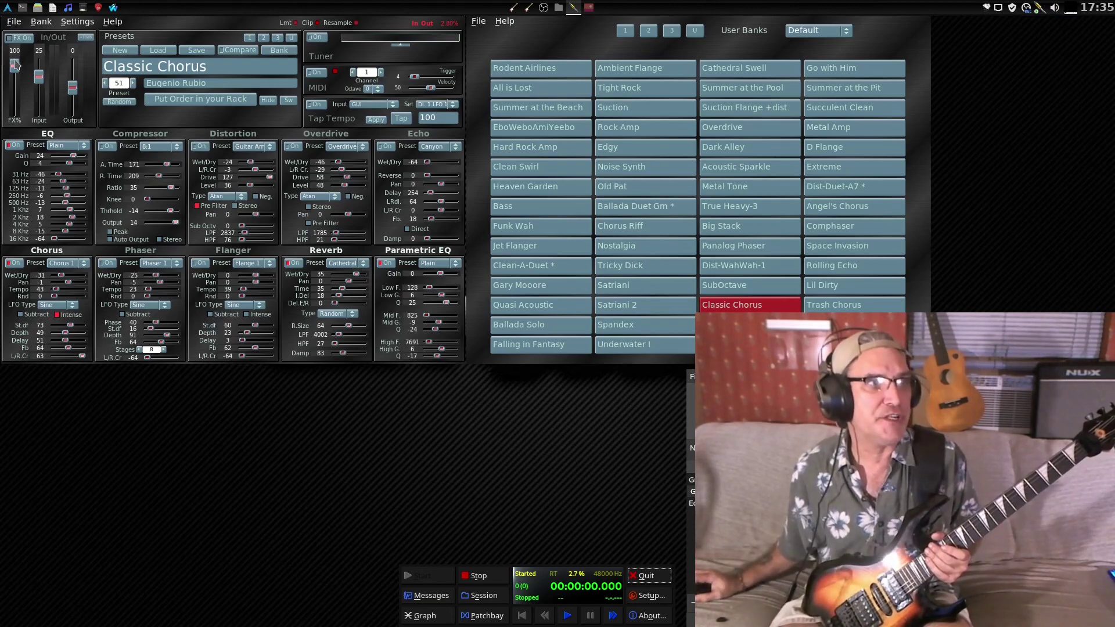
click(22, 39)
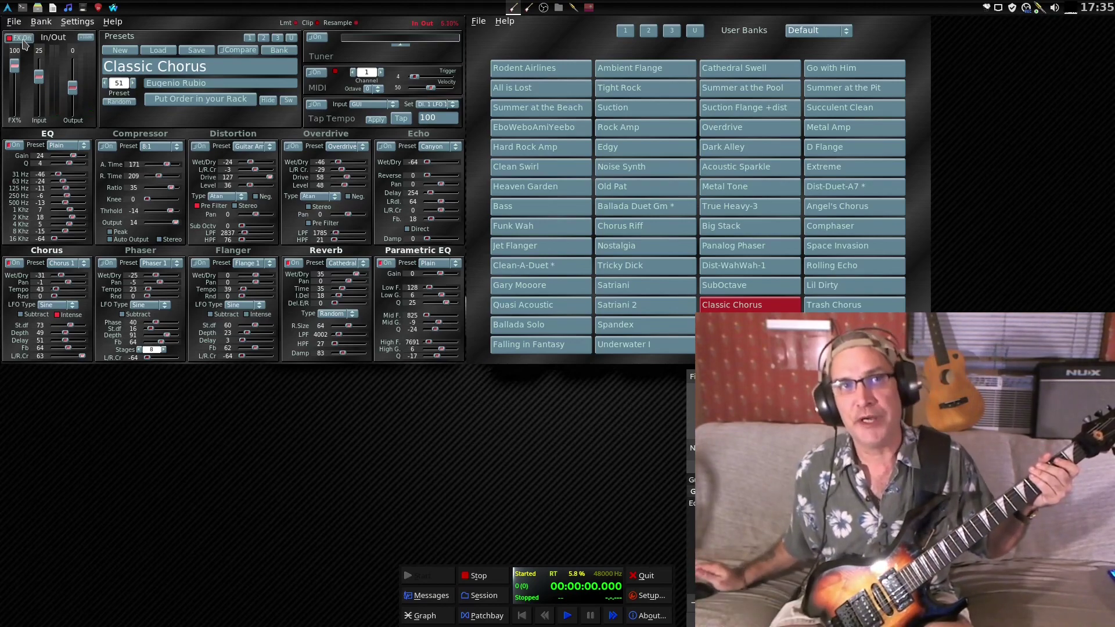
click(106, 146)
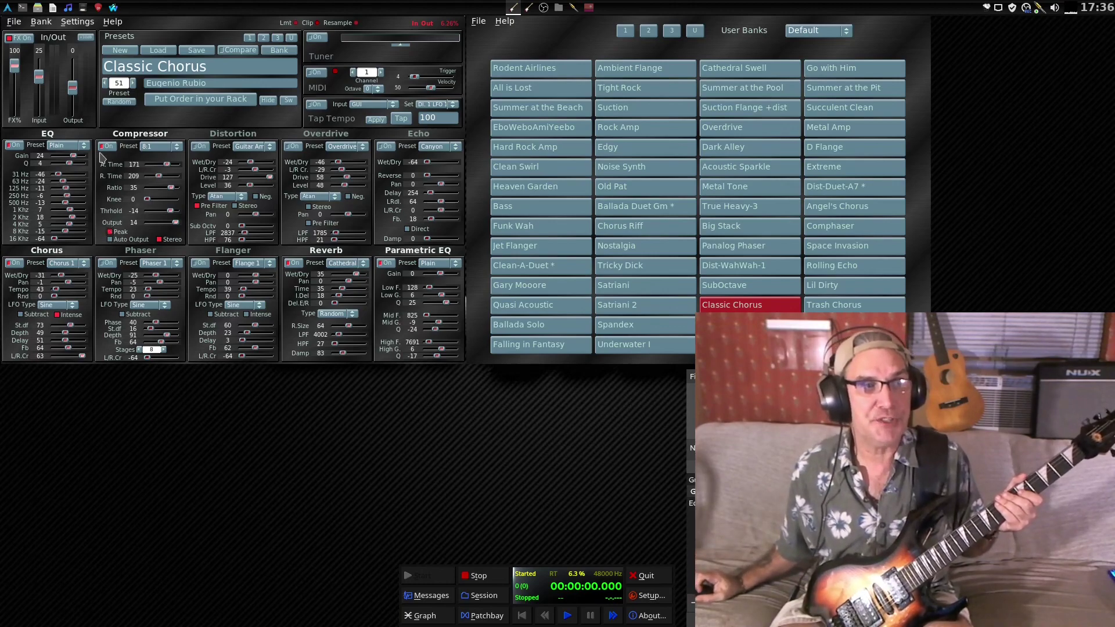
click(107, 145)
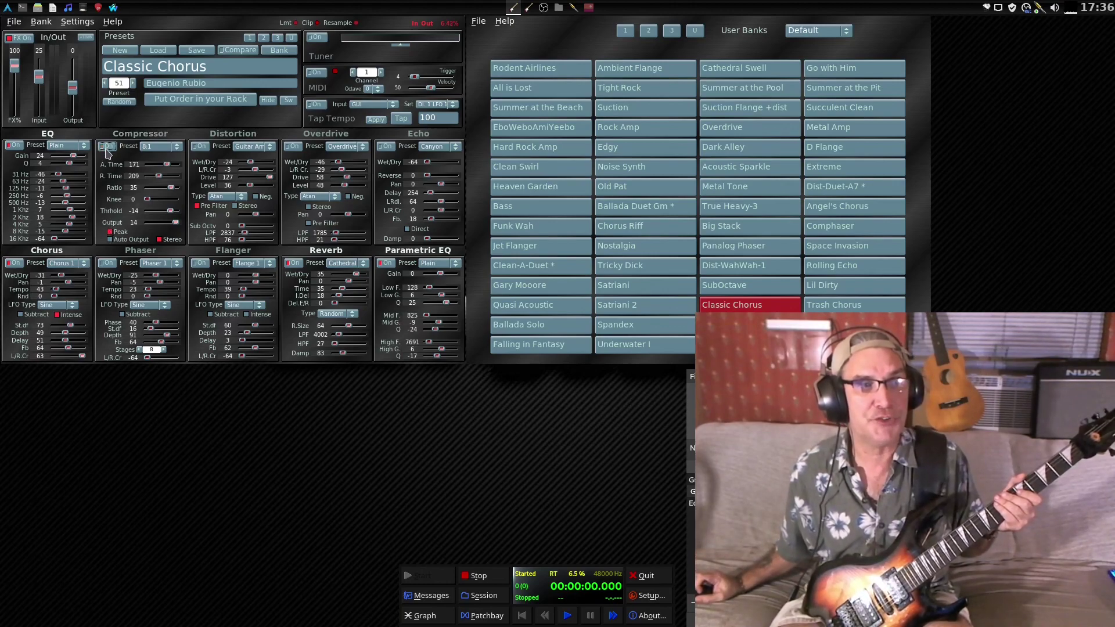
Step: Give Distortion the Distortion 3 preset with Wet/Dry -32, switch it off, and enable Overdrive
click(197, 149)
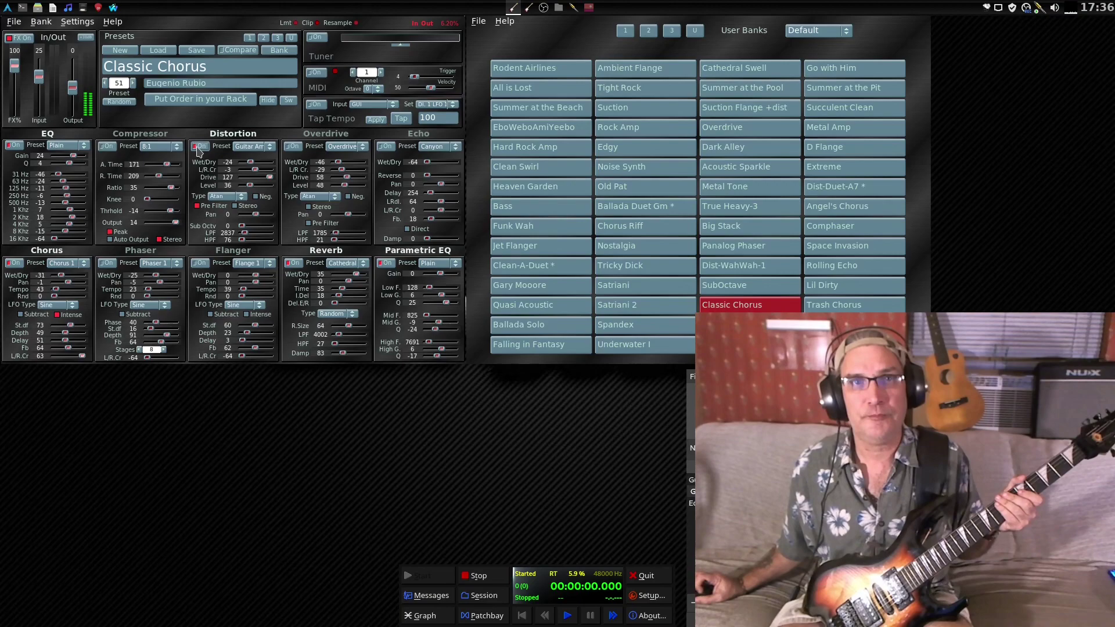
click(241, 149)
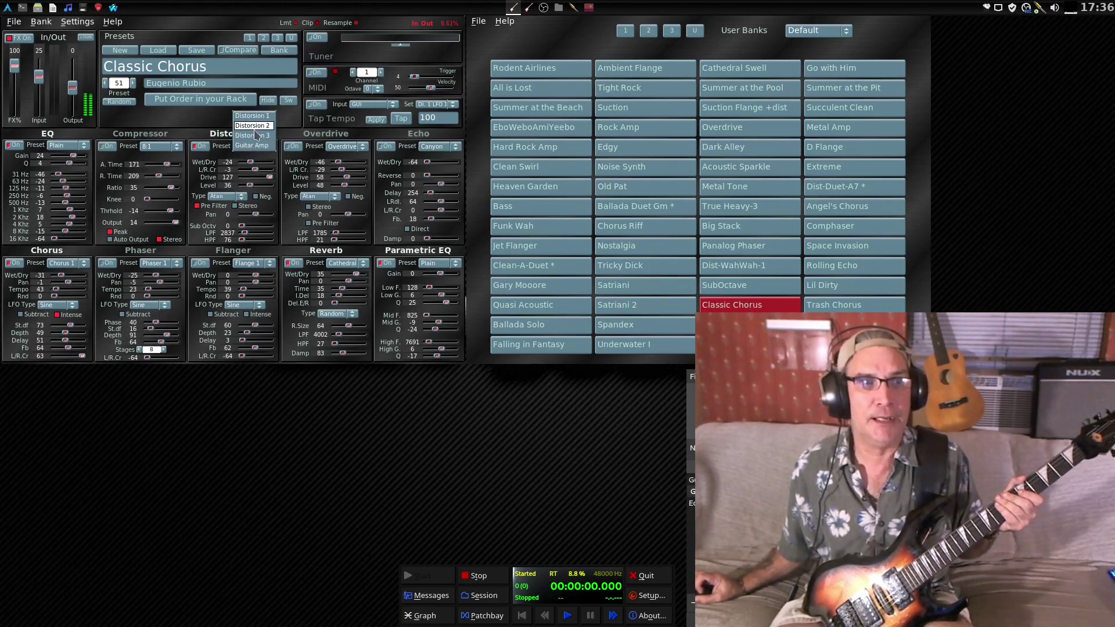
click(253, 136)
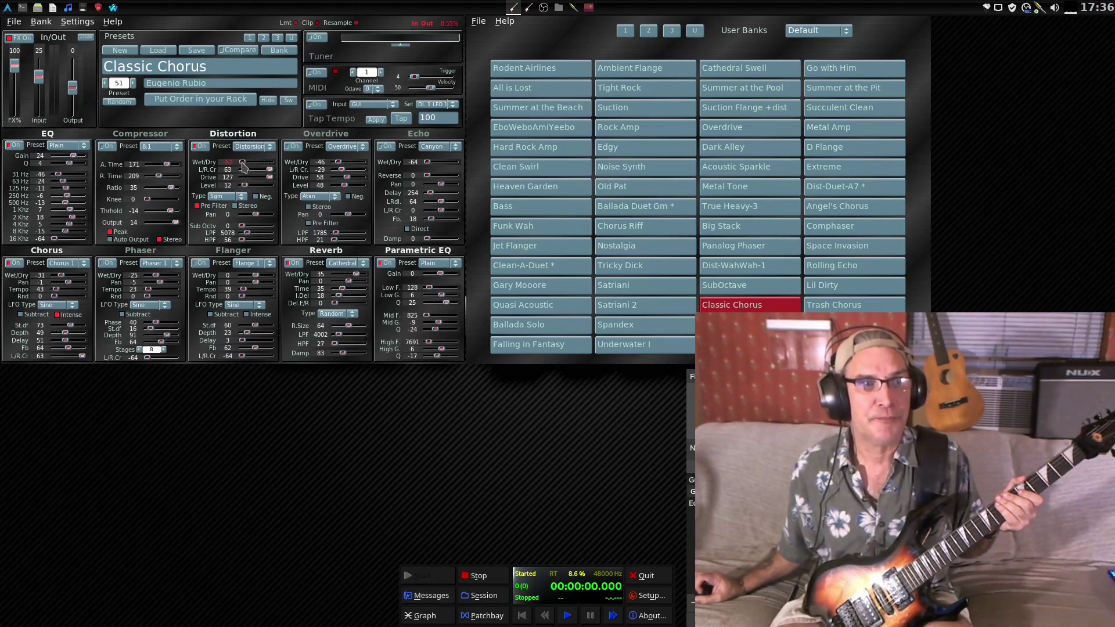
drag(242, 167, 259, 167)
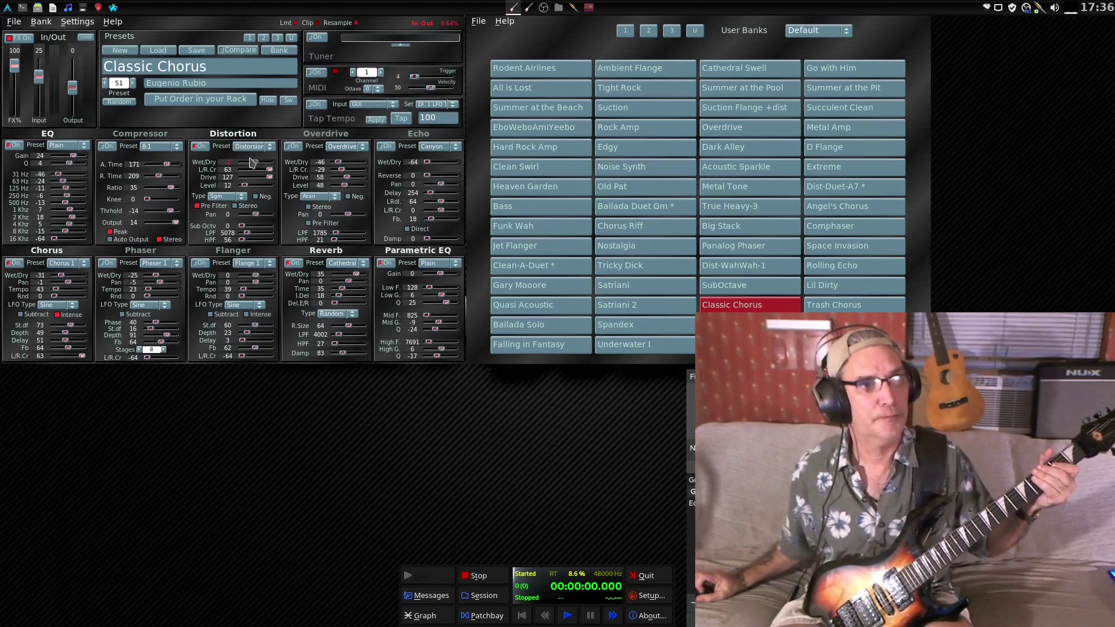
drag(255, 168, 247, 169)
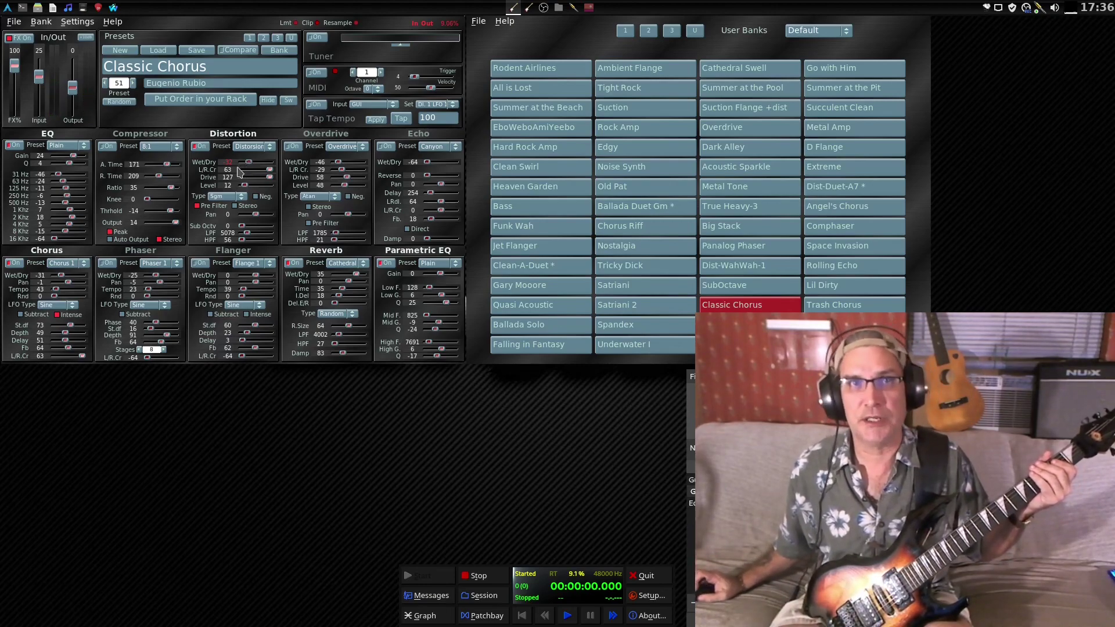
click(200, 146)
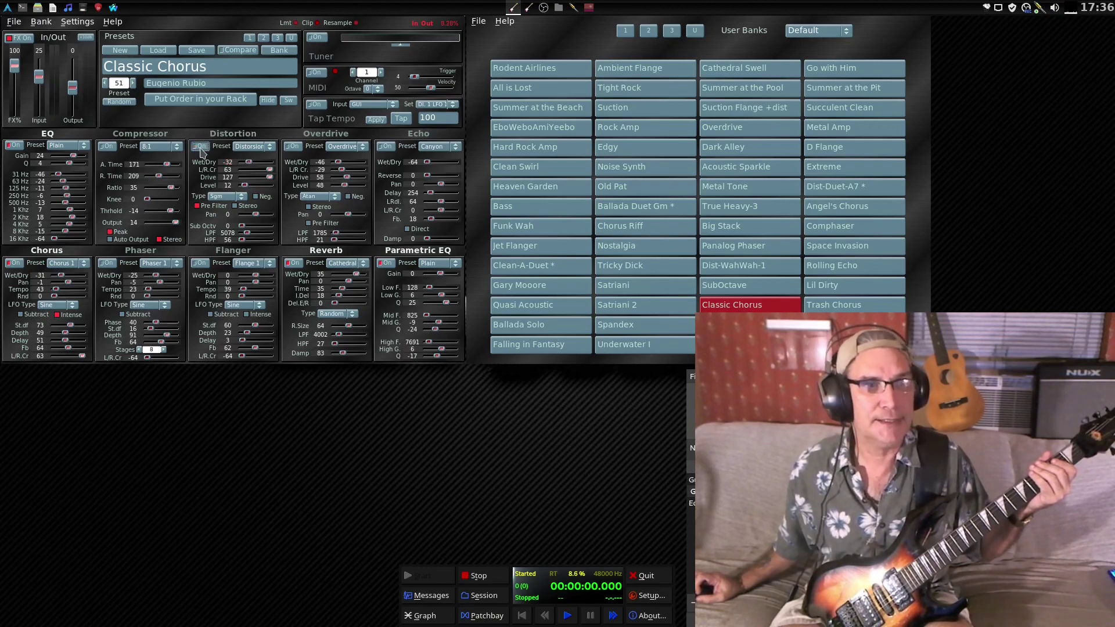
click(297, 148)
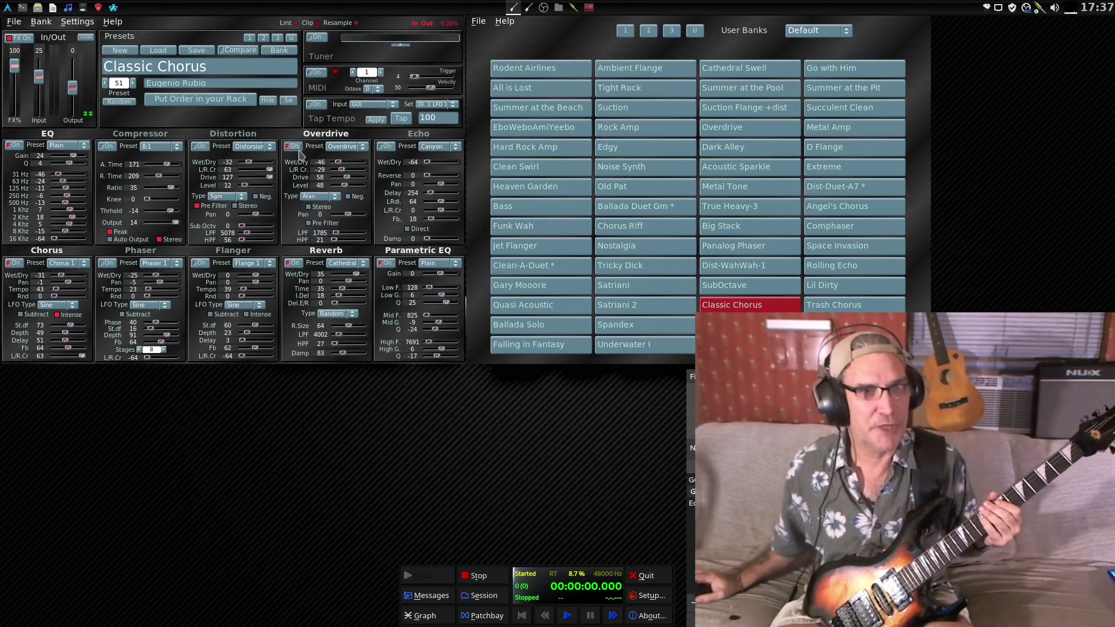
Step: Load Overdrive 2 on the Overdrive: Asym1, Drive 29, Level 45, Wet/Dry 21
click(354, 147)
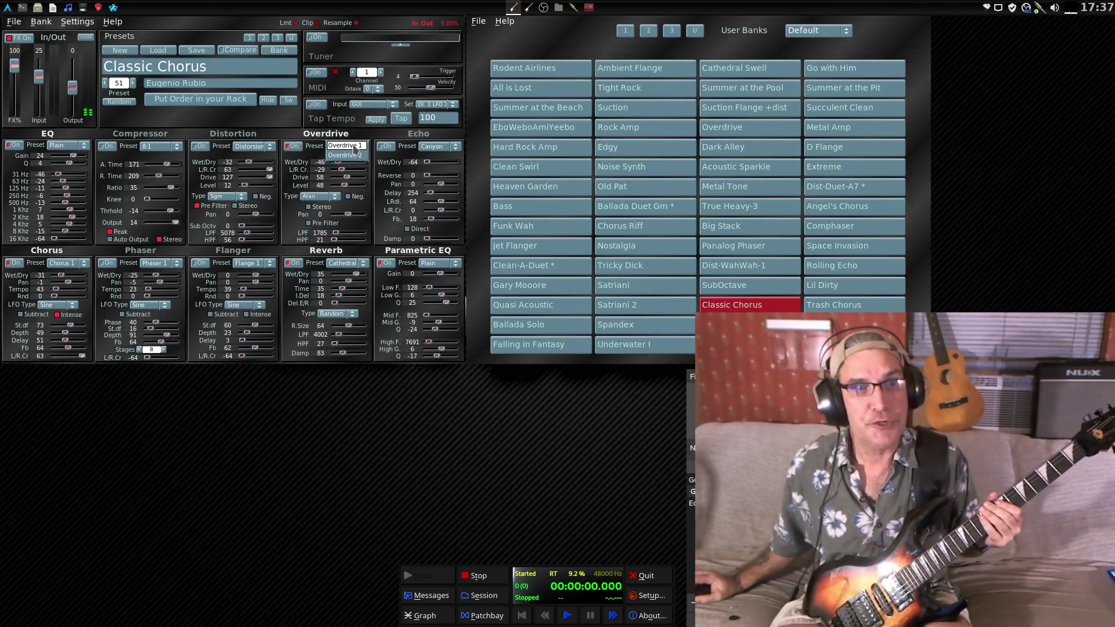
click(351, 155)
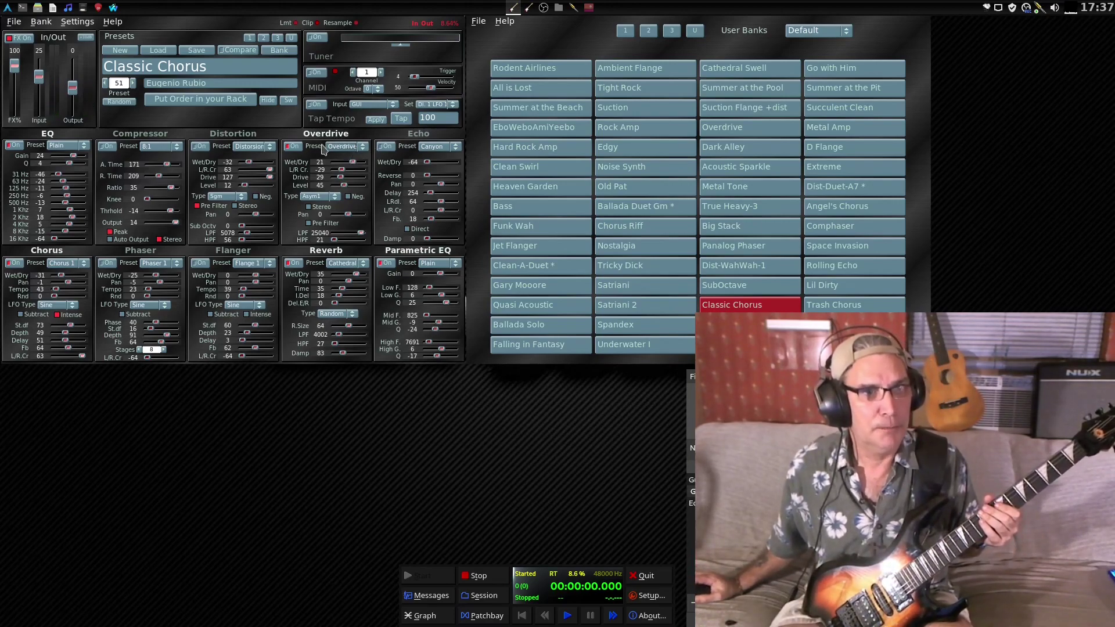
Step: Turn Echo on with the Panning Echo 3 preset (Wet/Dry 17, Delay 472)
click(383, 147)
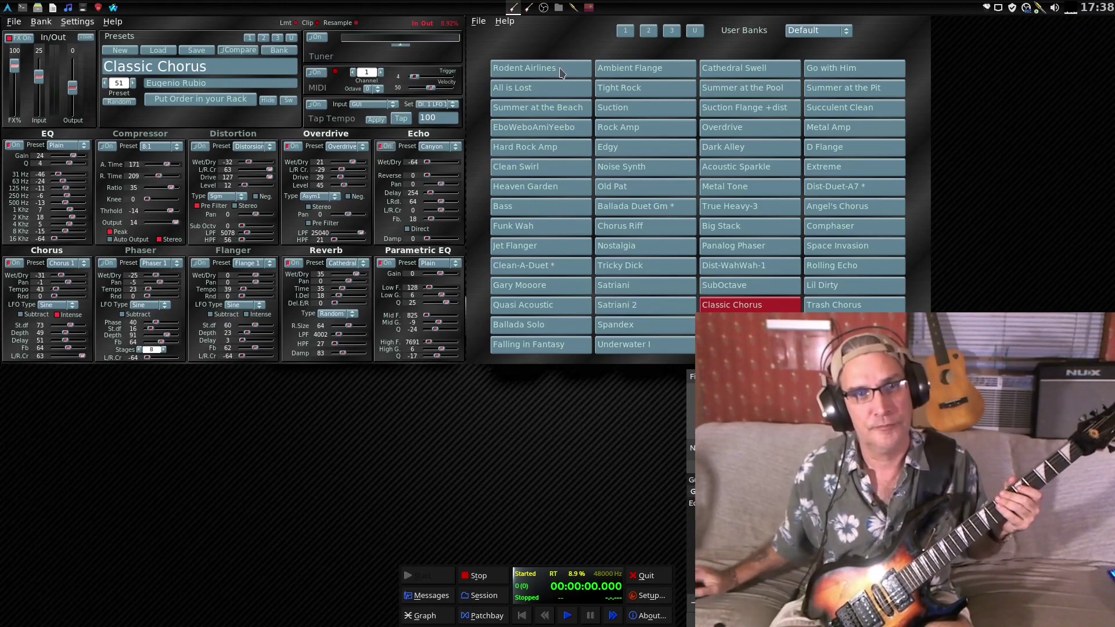
click(445, 149)
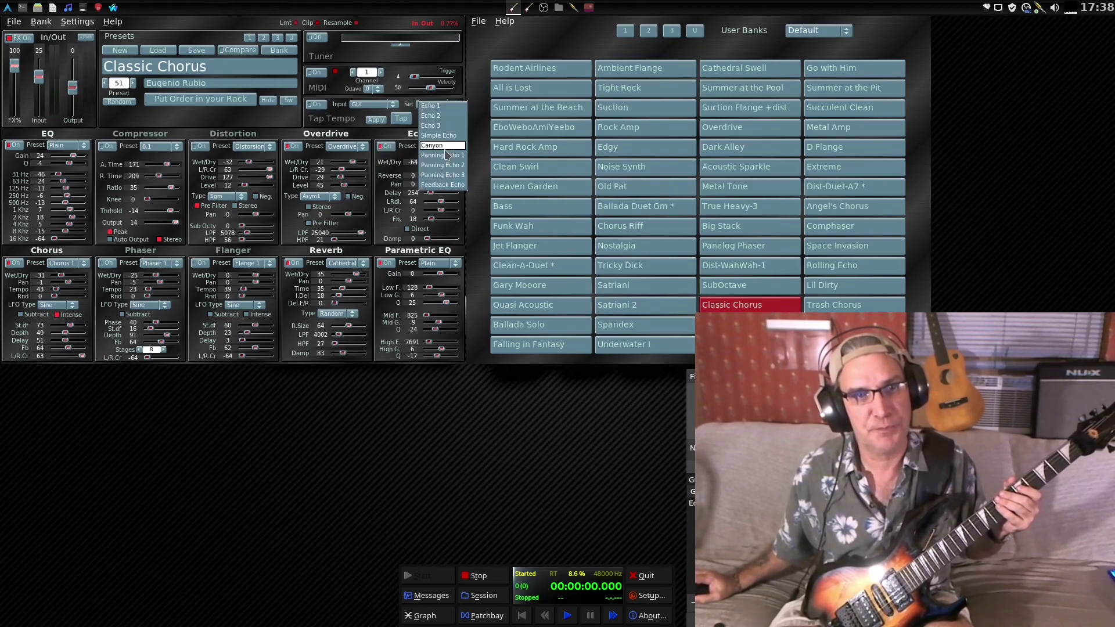
click(437, 174)
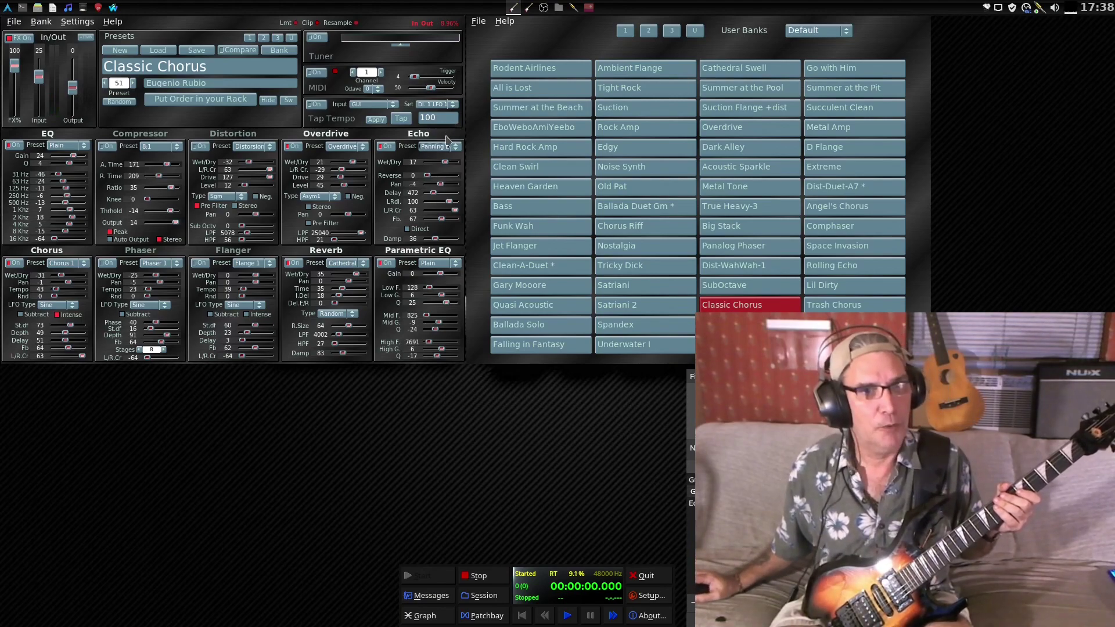
Step: Disable Overdrive and Echo, enable Phaser, set its Wet/Dry to -64 and Phase to 56
click(292, 147)
click(394, 148)
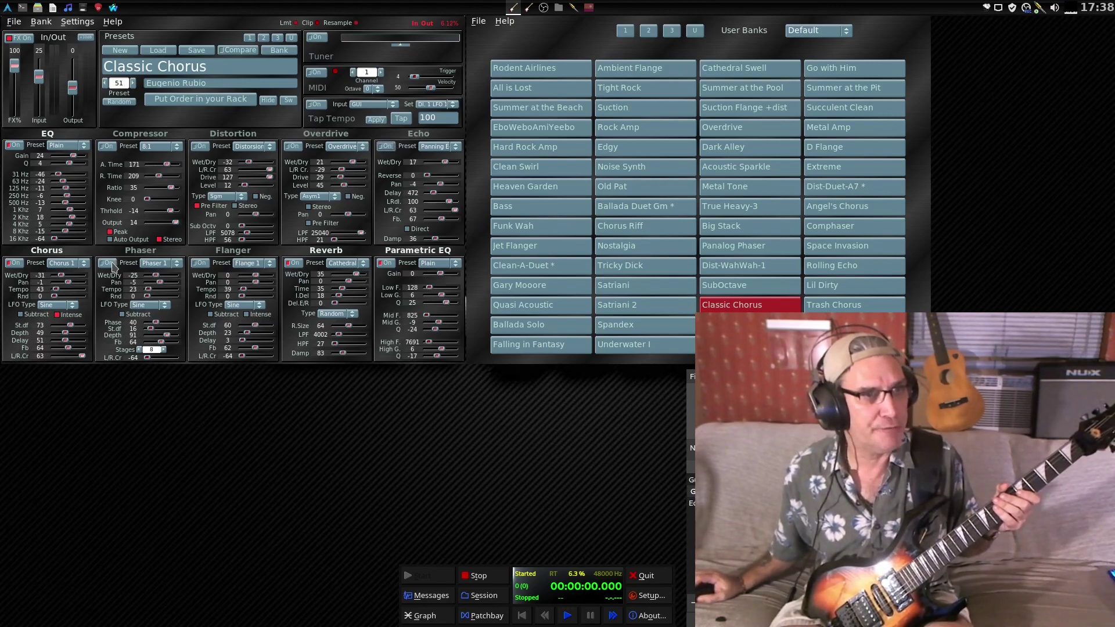
click(109, 263)
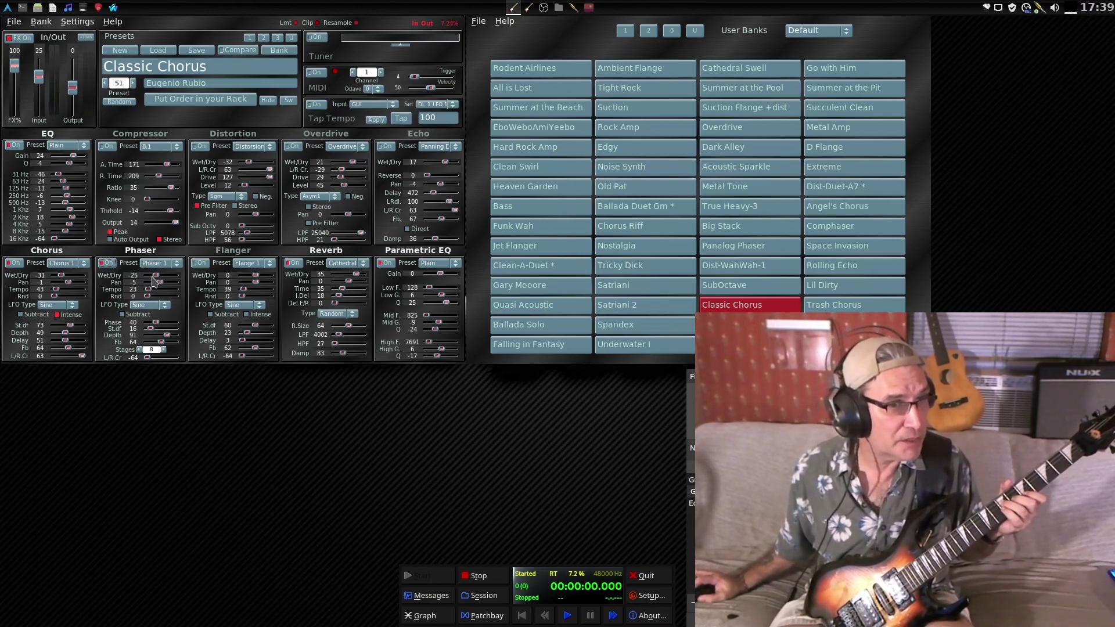
drag(154, 278, 142, 278)
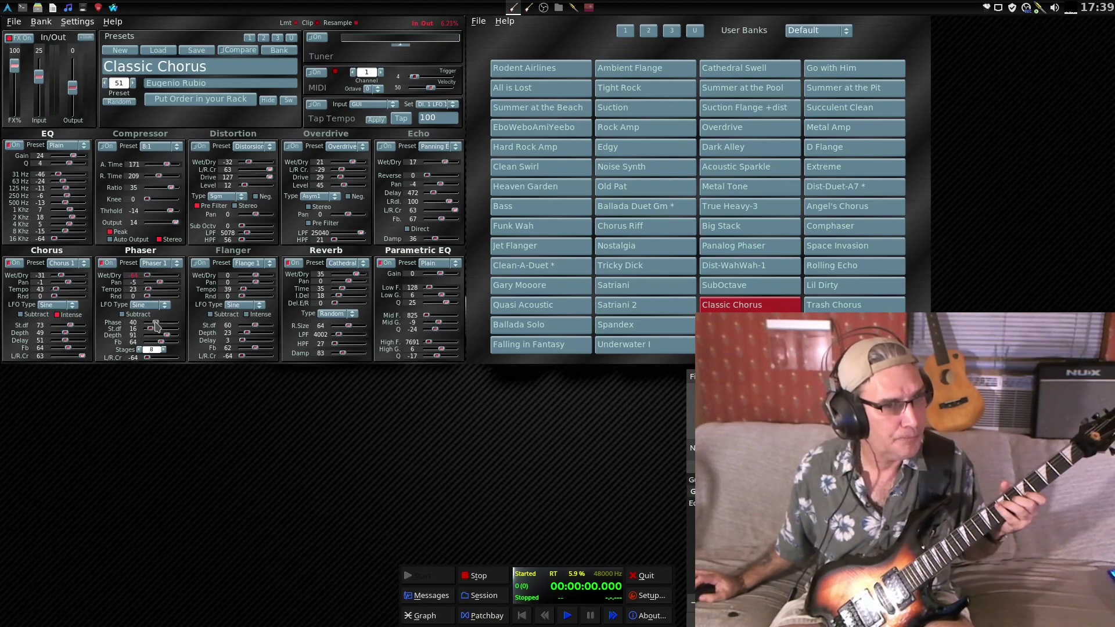
drag(155, 322, 169, 325)
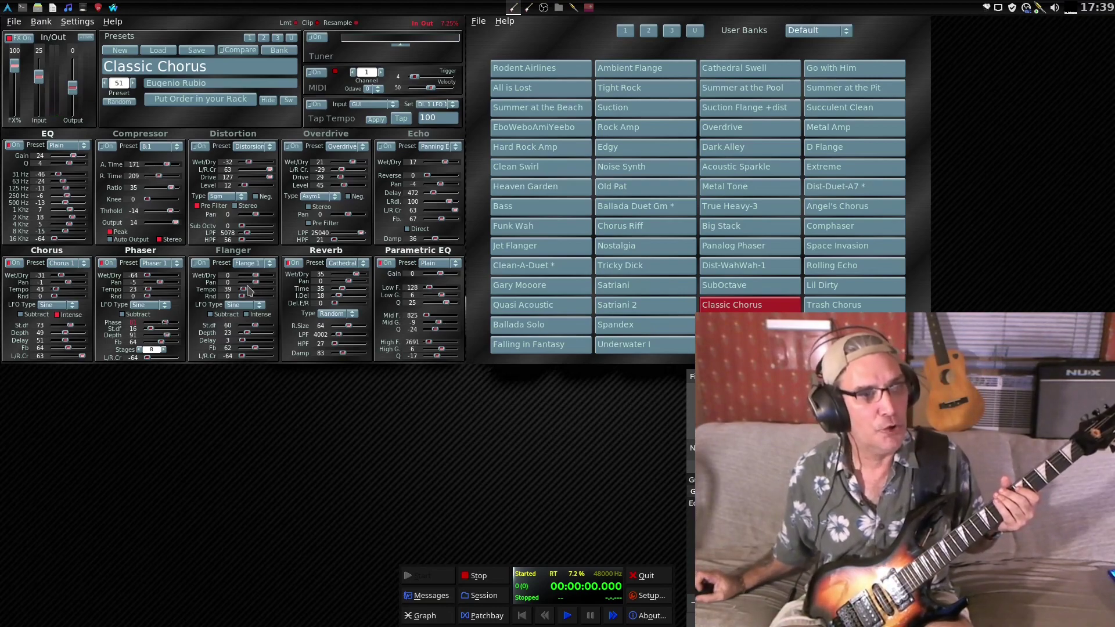
Step: Load Phaser 6 on the Phaser, giving Wet/Dry 0 and 3 stages
click(160, 264)
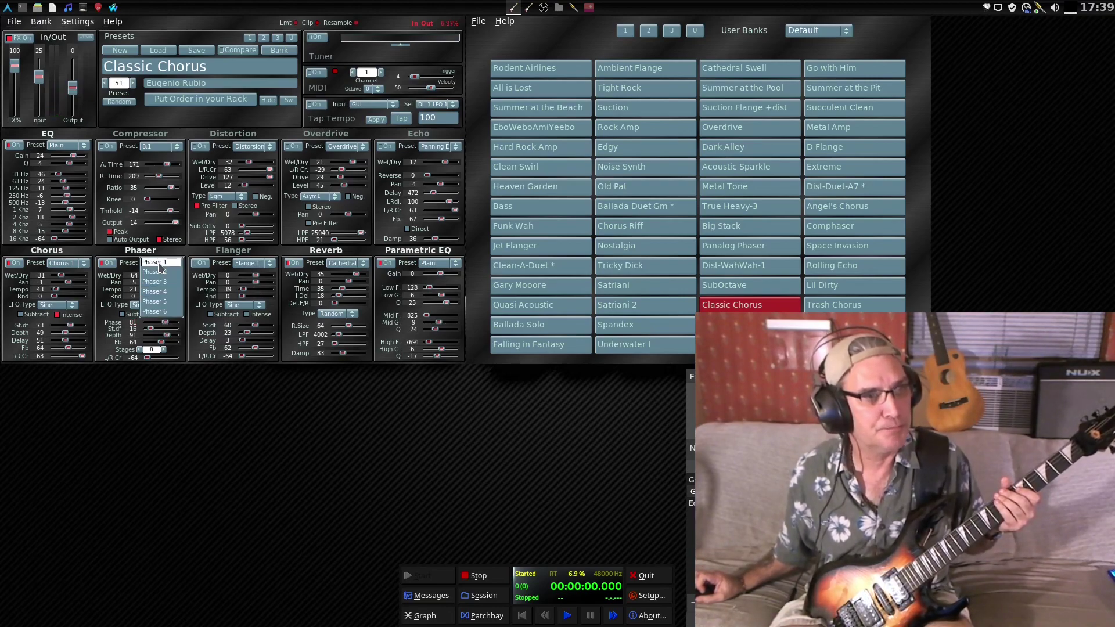
click(157, 312)
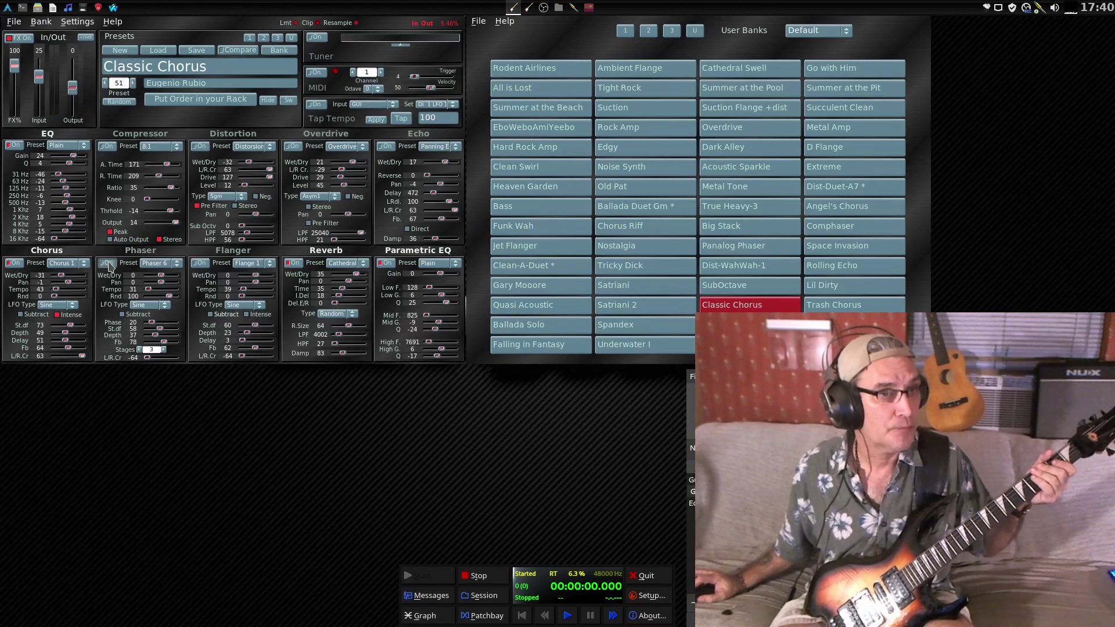
Step: Turn Phaser and Chorus off, Distortion on, and Flanger on with the Flange 2 preset
click(106, 262)
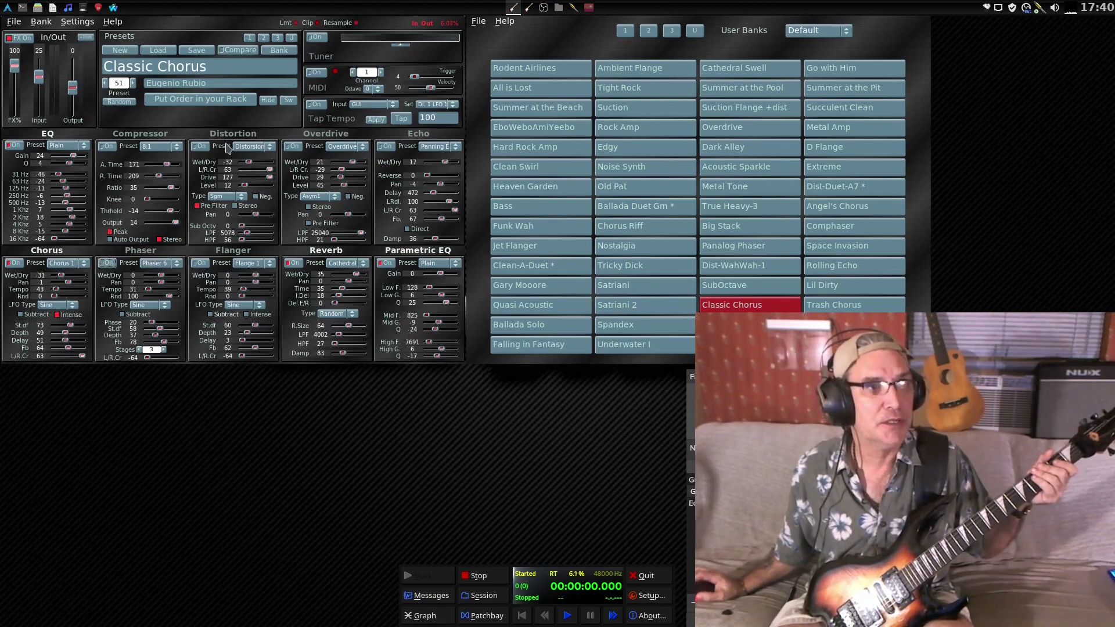
click(201, 148)
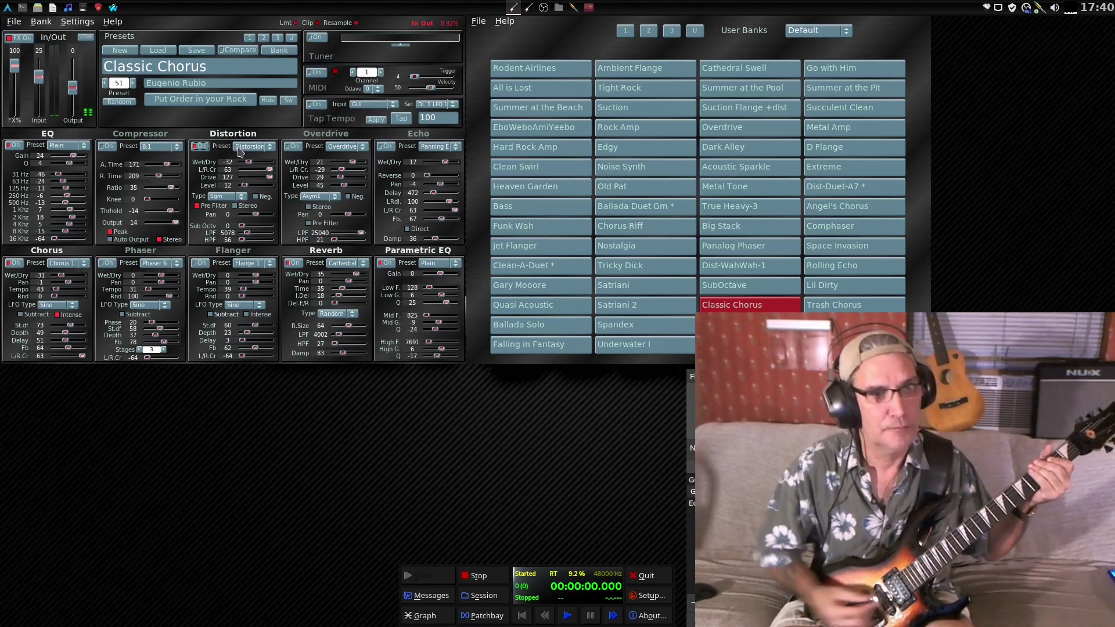
click(15, 263)
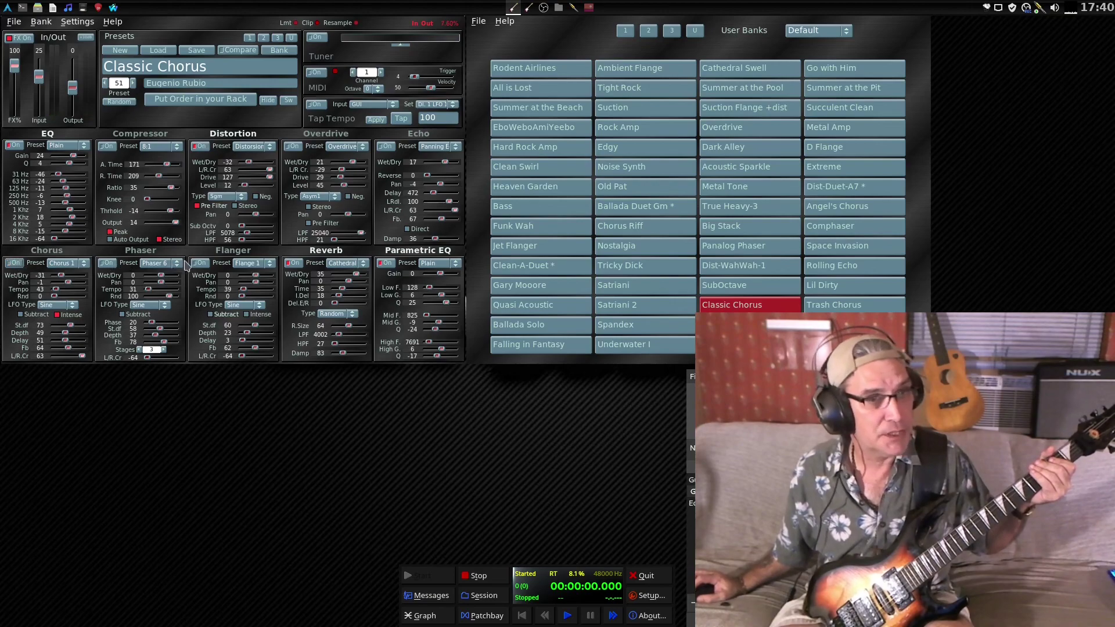
click(203, 264)
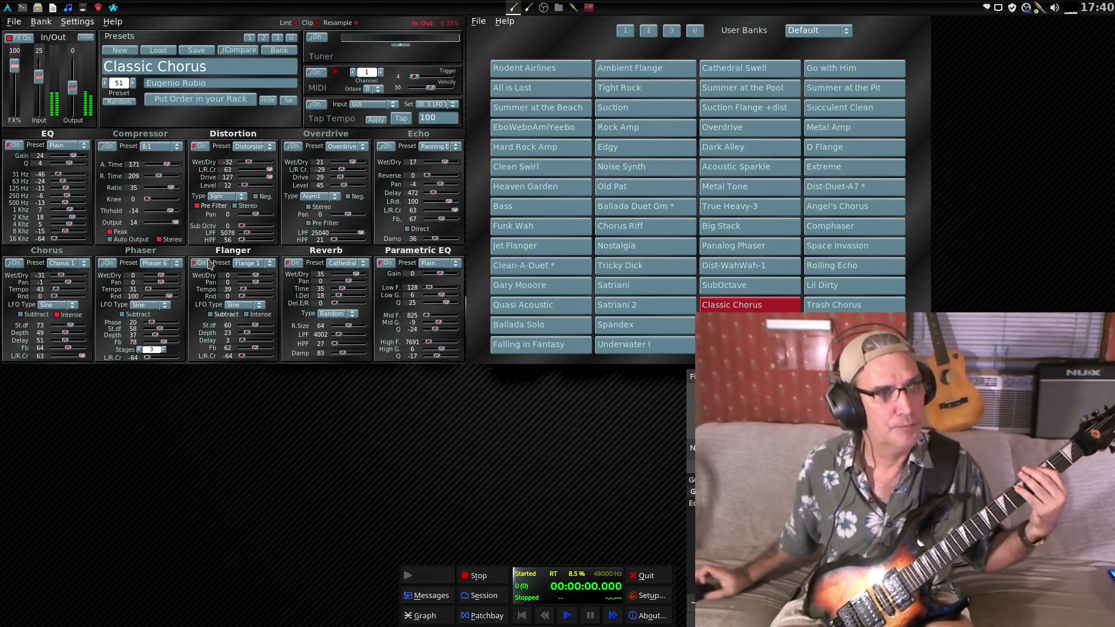
click(249, 266)
click(254, 274)
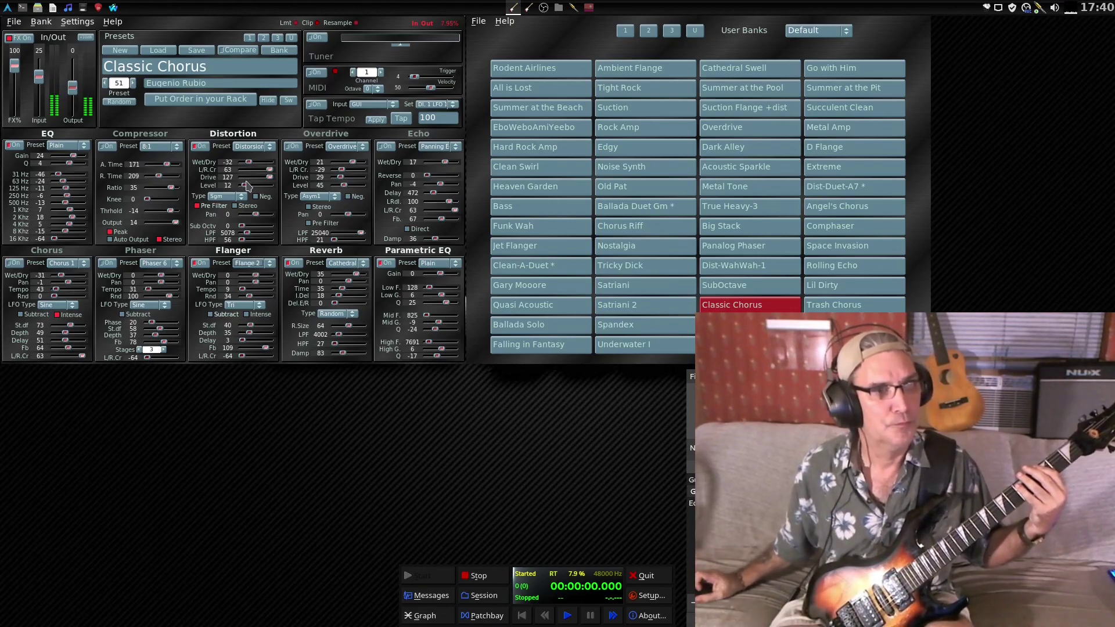
Step: Try the Guitar Amp preset on Distortion, then switch to a Distorsion preset (Drive 87, Level 14)
click(251, 147)
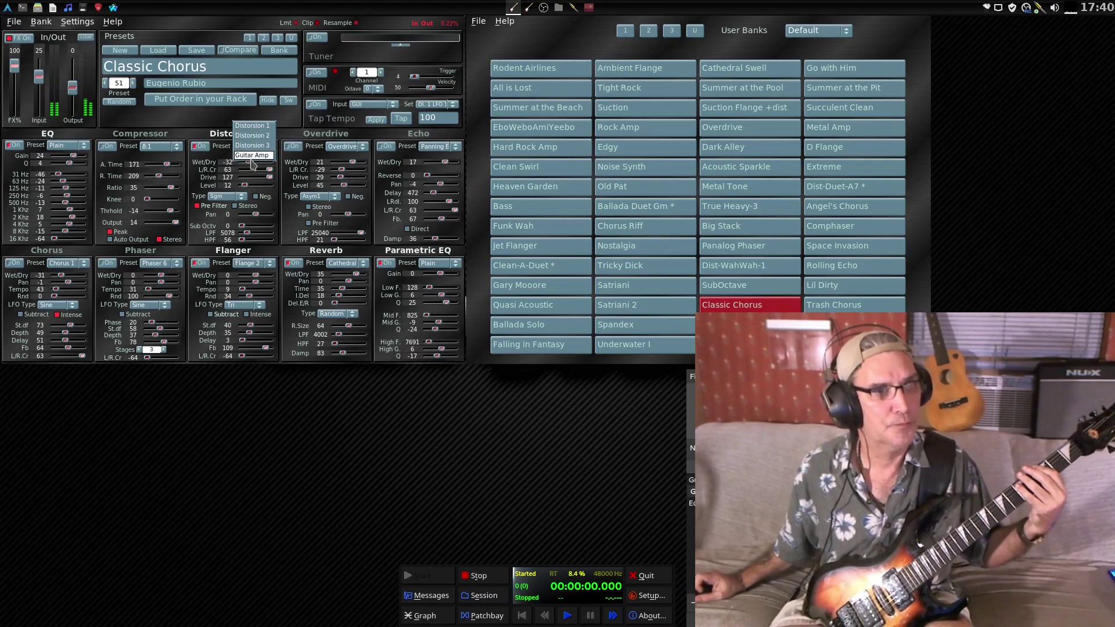
click(254, 156)
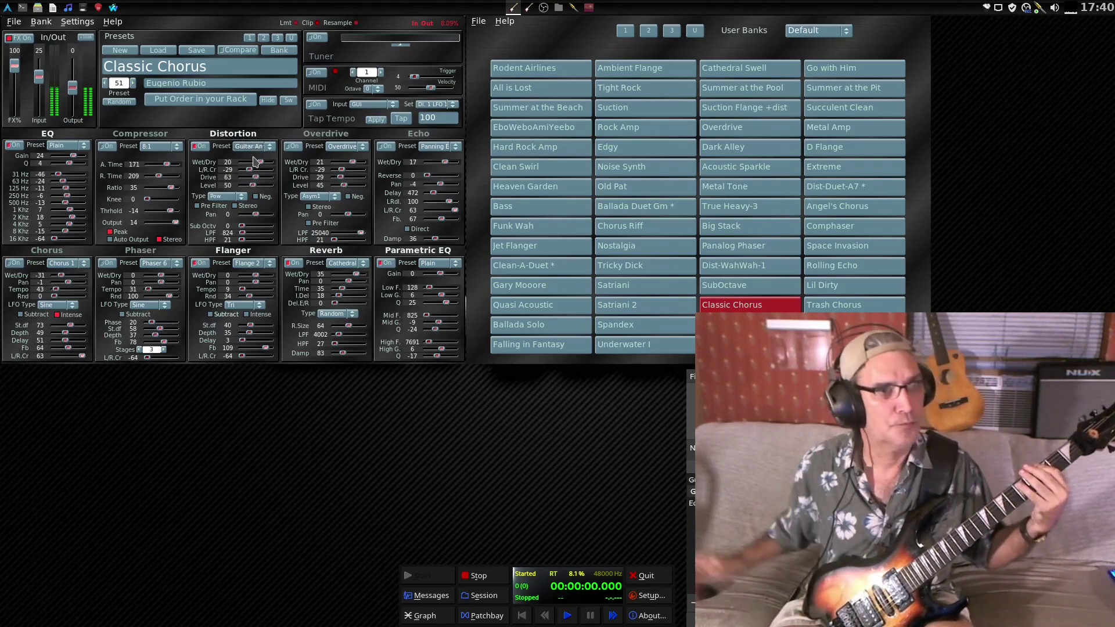
click(250, 154)
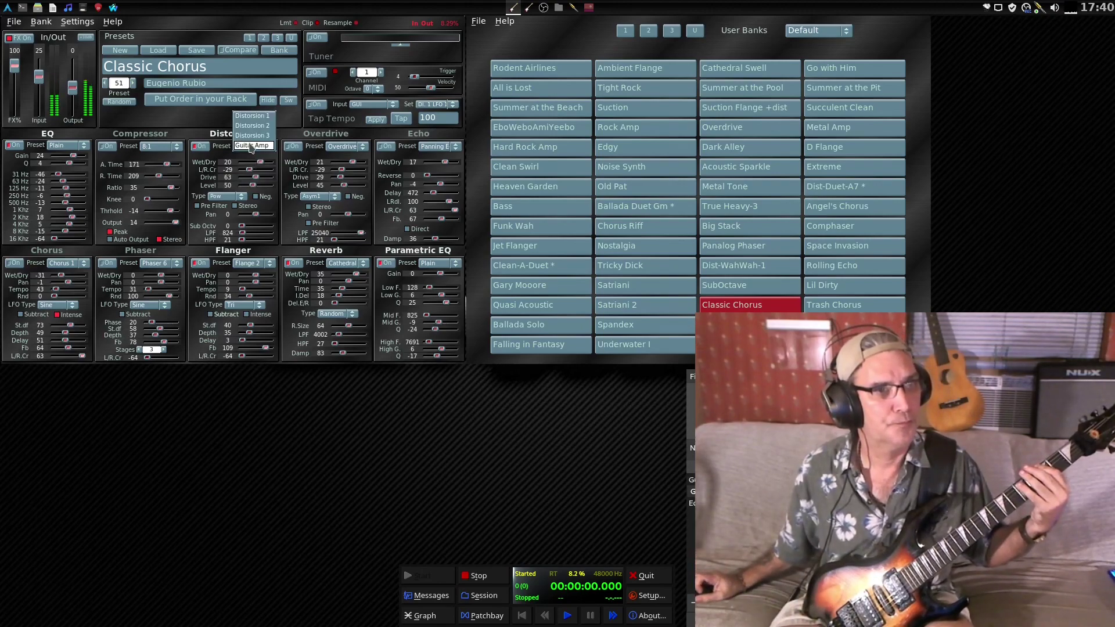
click(259, 118)
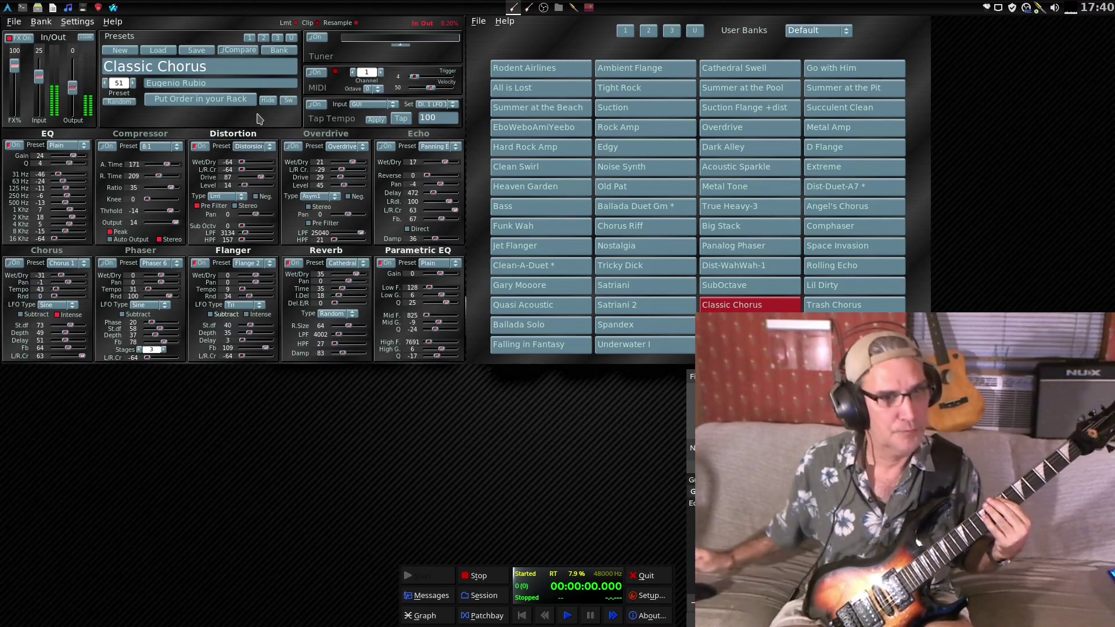
Step: Step the Flanger through Flange 3 and Flange 4, then settle on Flange 5
click(251, 263)
click(246, 281)
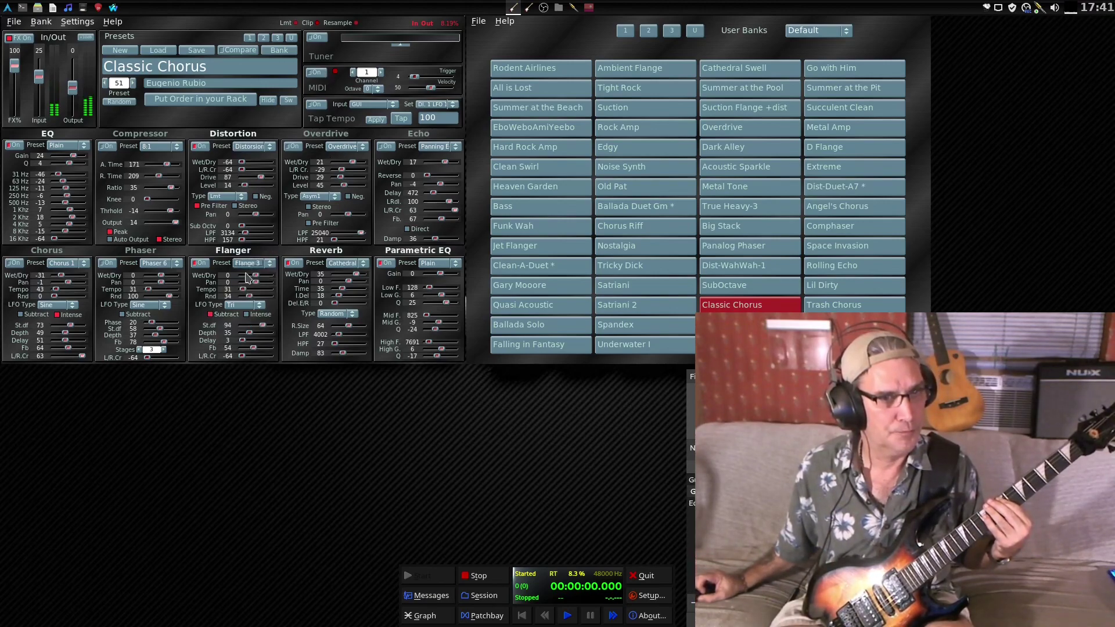
click(252, 264)
click(252, 272)
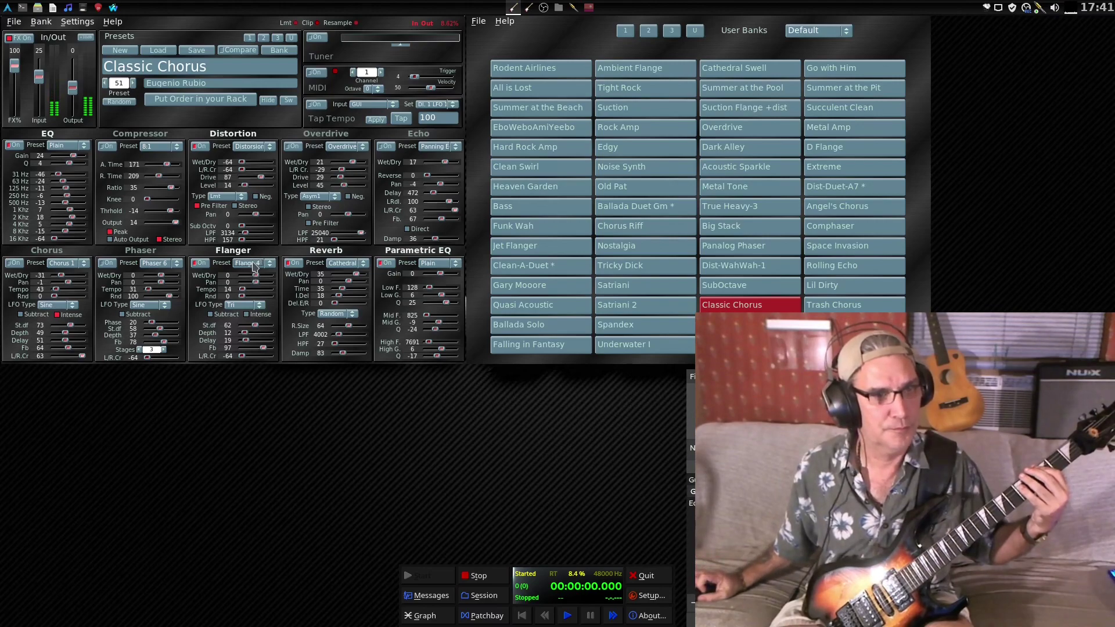
click(253, 265)
click(254, 272)
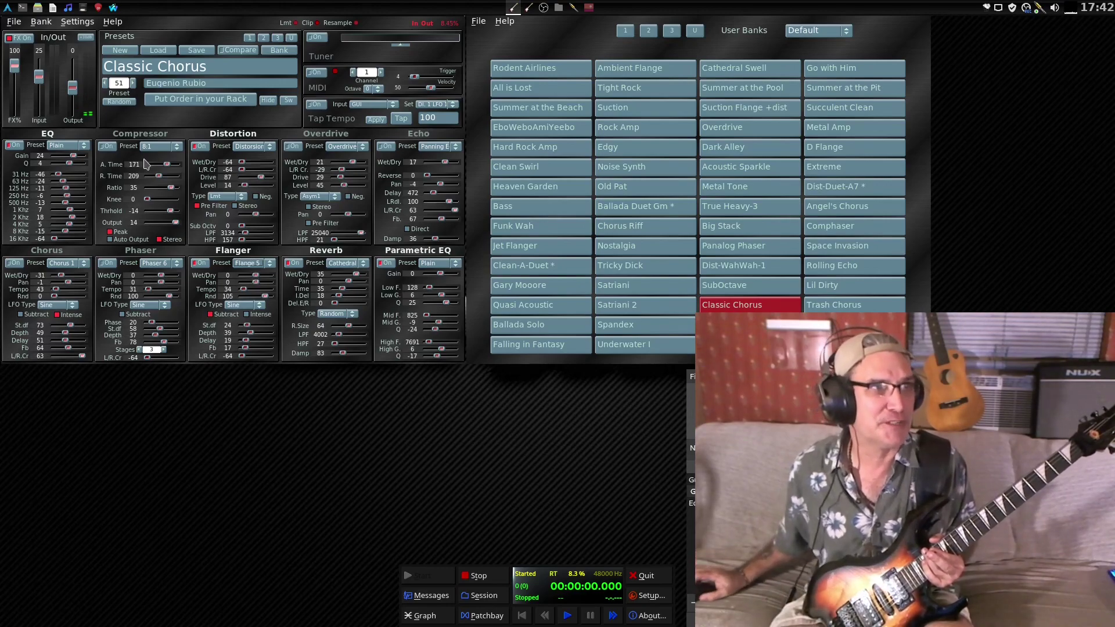
Step: Bypass every effect in the Classic Chorus rack using the FX On button
click(28, 38)
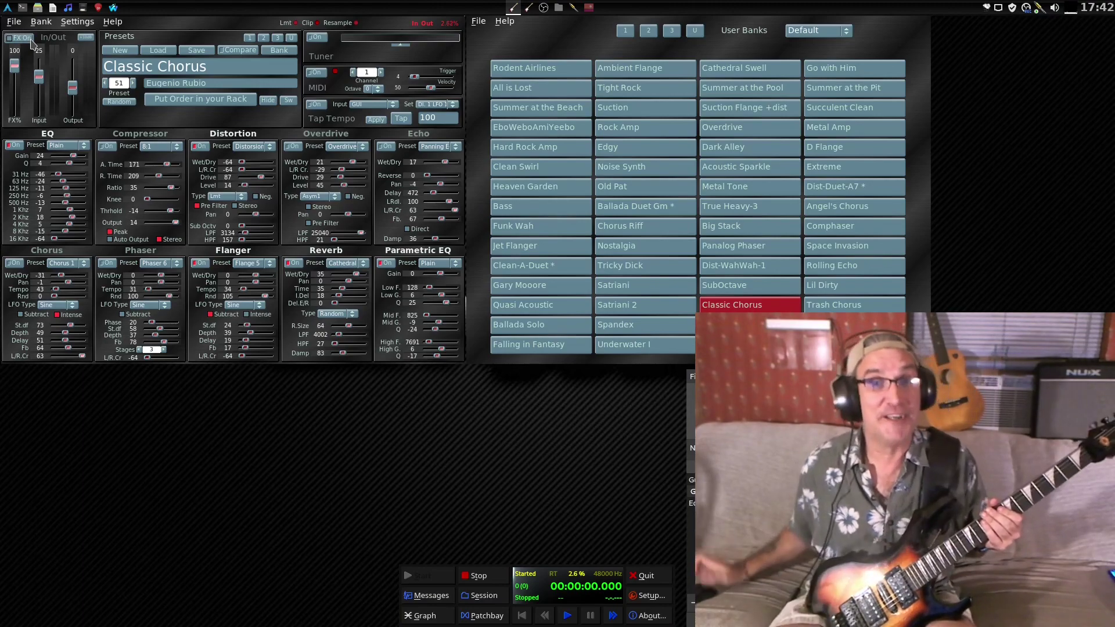
Step: Load Rodent Airlines from the Default bank and re-enable effects processing
click(542, 69)
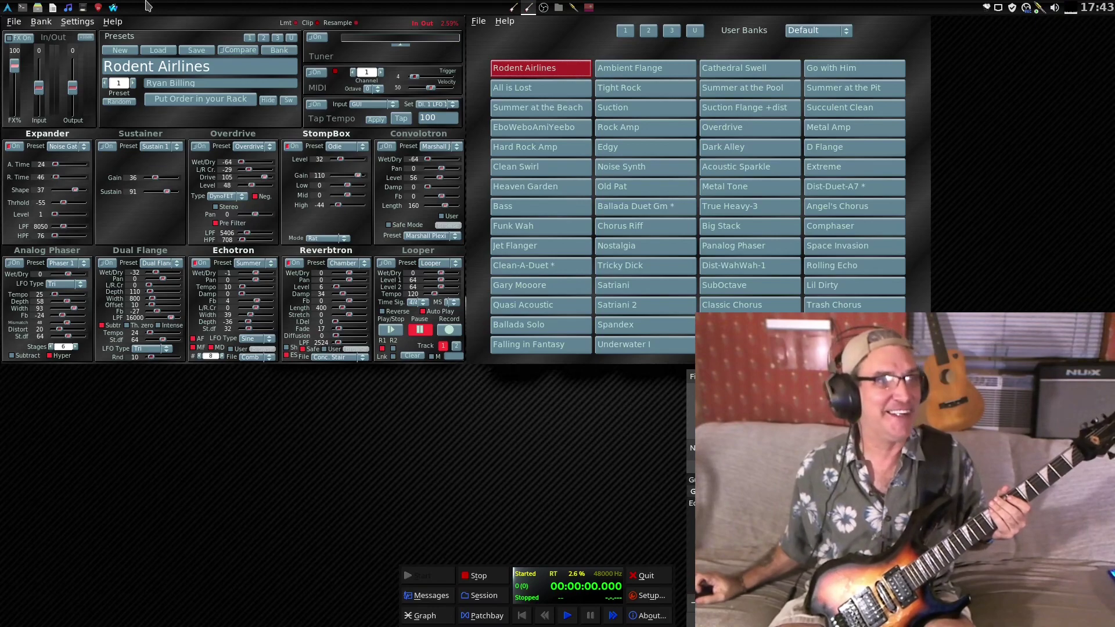
click(20, 40)
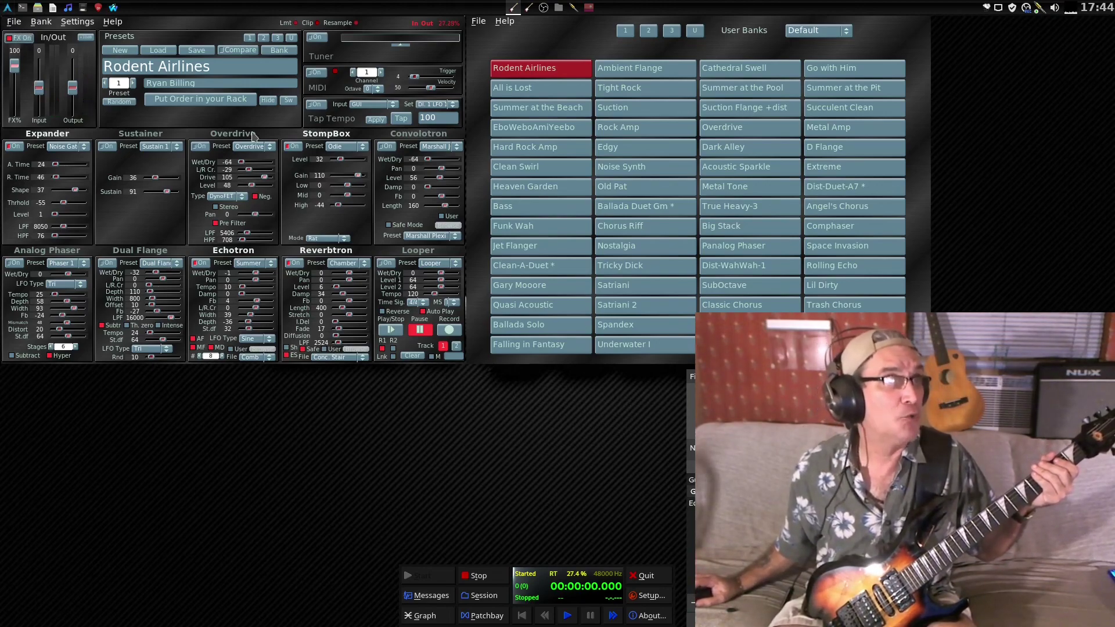
Step: Enable Convolotron and give it the Marshall cabinet preset
click(386, 146)
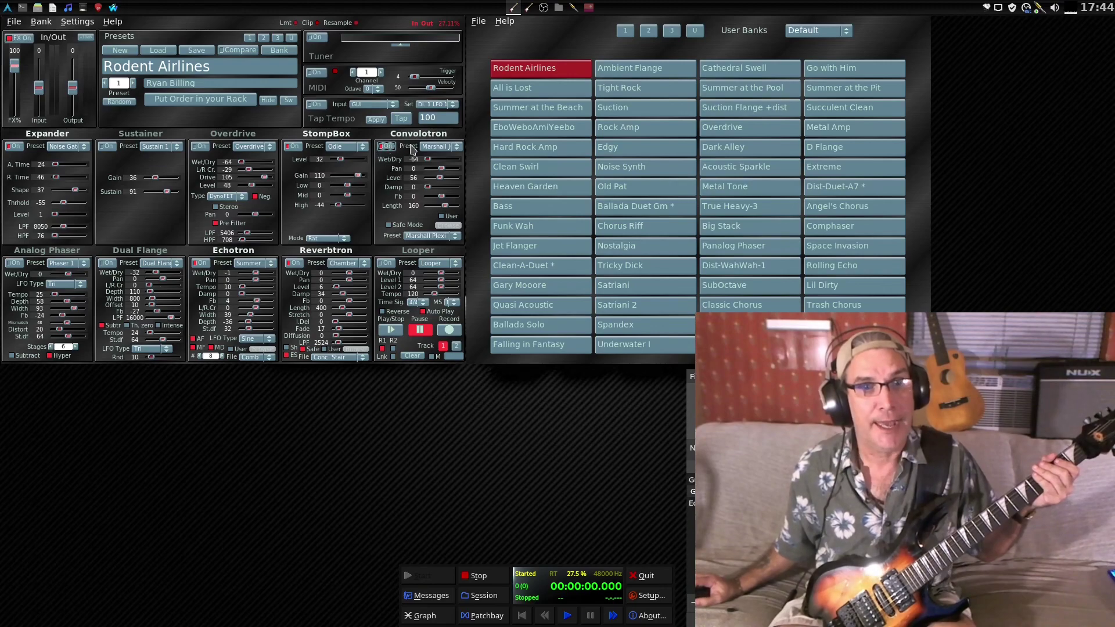
click(438, 148)
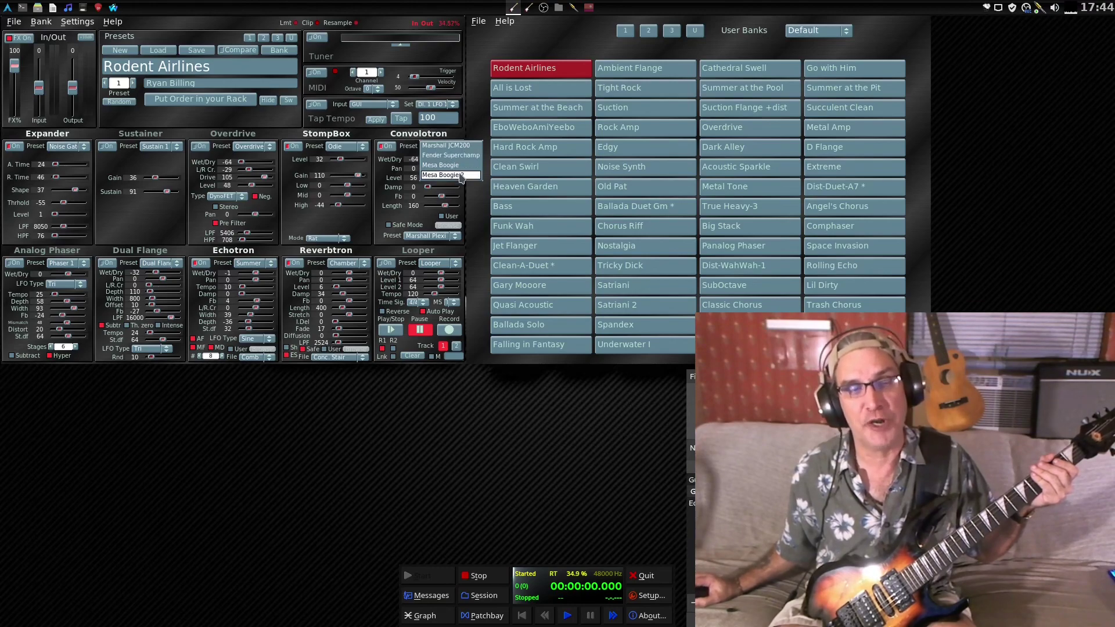
click(451, 146)
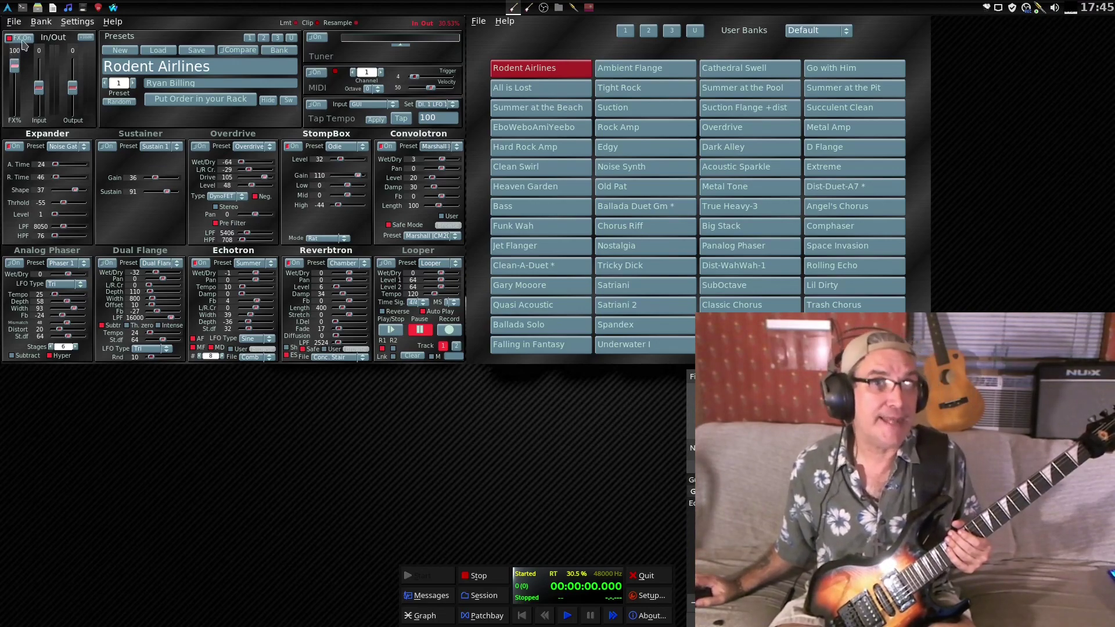
Step: Bypass effects, then load the Edgy preset (18) from the bank window
click(22, 38)
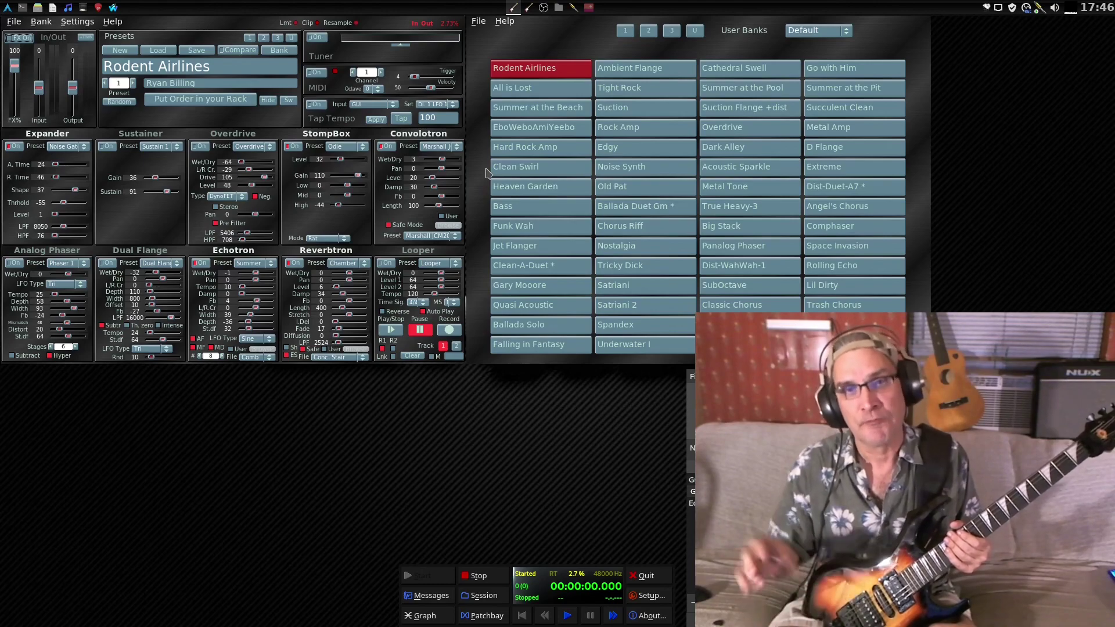
click(635, 149)
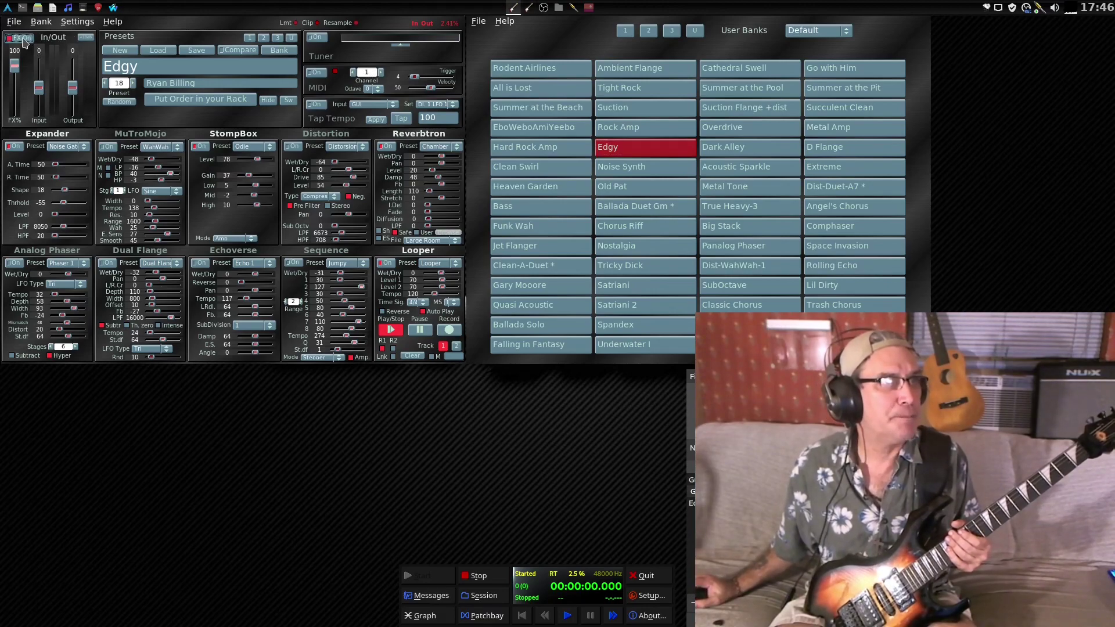
Step: Quit Rakarrack with Ctrl+Q, leaving only the QjackCtl panel on the desktop
key(ctrl+q)
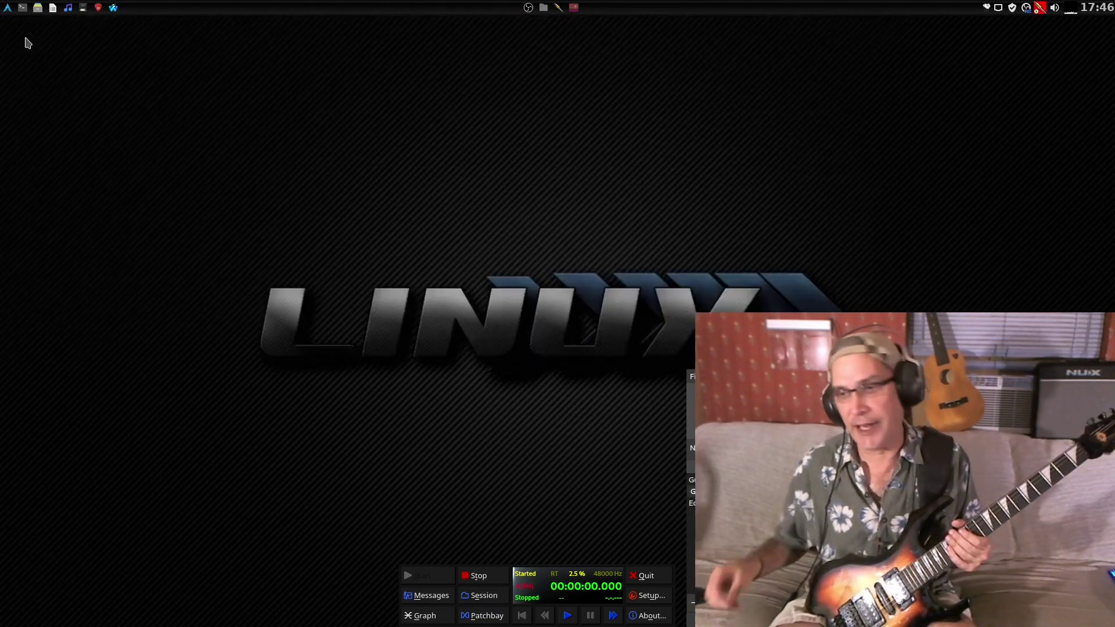